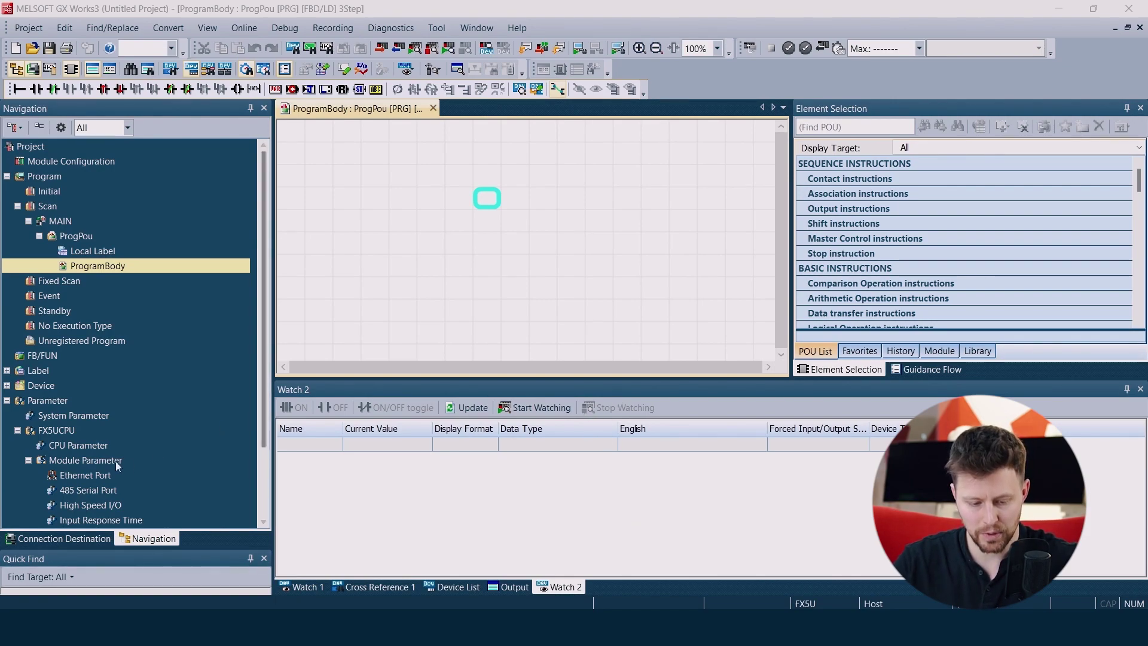
Set FTP Server to Use in the Ethernet Port's FTP Server Settings
{"action": "double_click", "coordinate": [78, 476]}
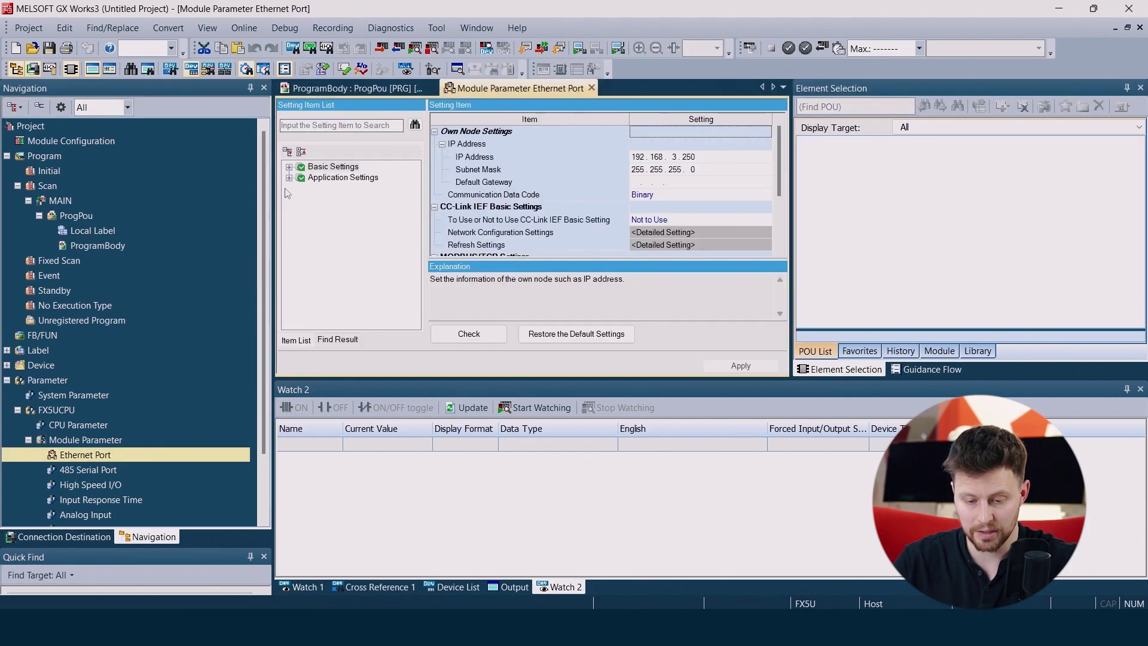
{"action": "left_click", "coordinate": [289, 177]}
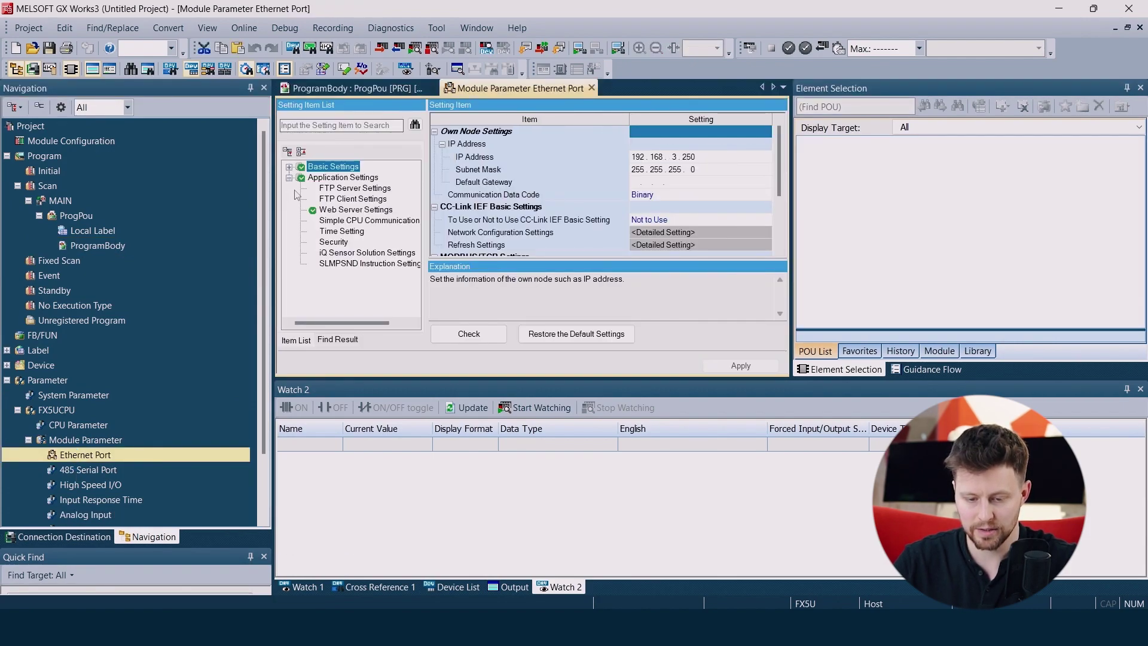
{"action": "left_click", "coordinate": [346, 189]}
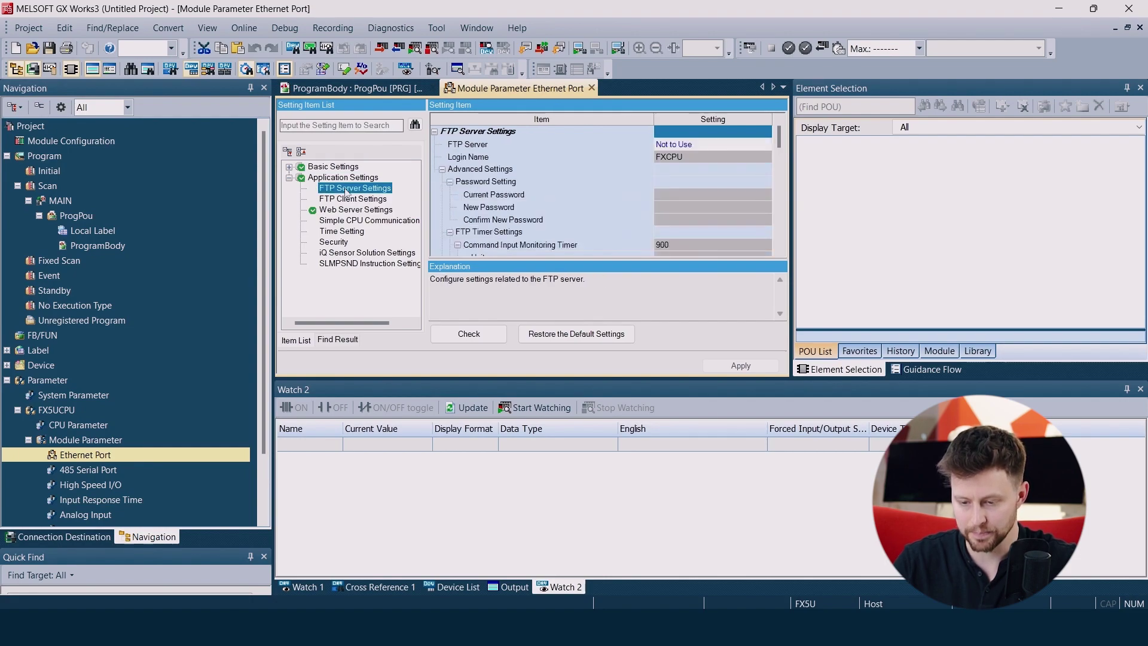
{"action": "left_click", "coordinate": [765, 146]}
{"action": "left_click", "coordinate": [765, 147]}
{"action": "left_click", "coordinate": [679, 166]}
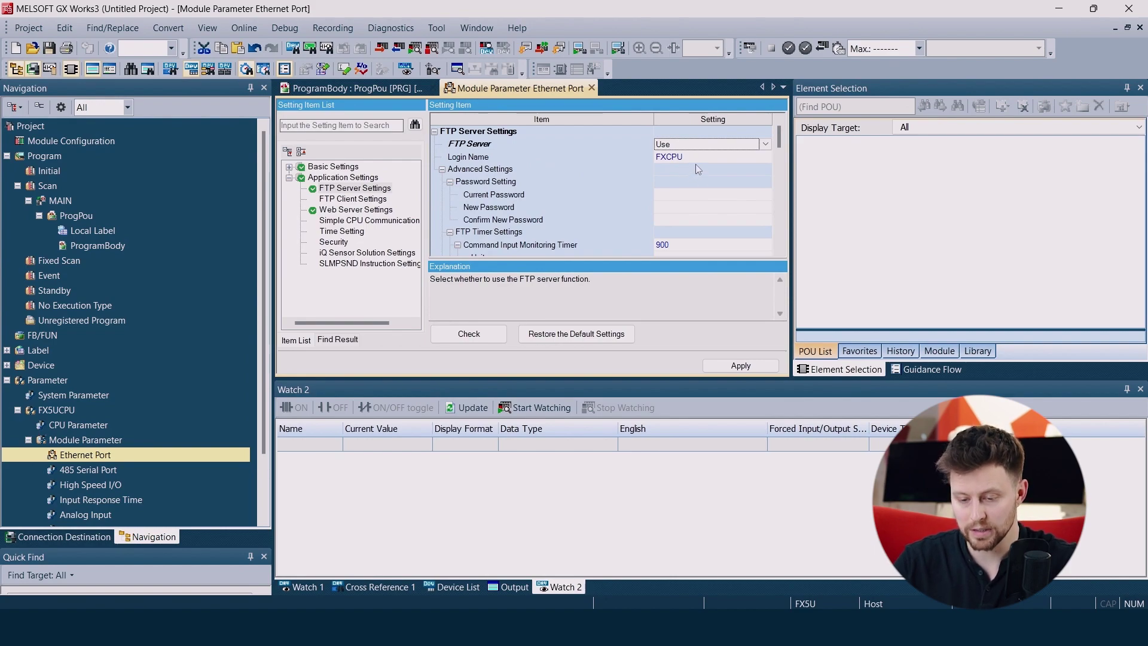
Enter the current FTP password and the new password, then move to the confirmation field
{"action": "left_click", "coordinate": [676, 194]}
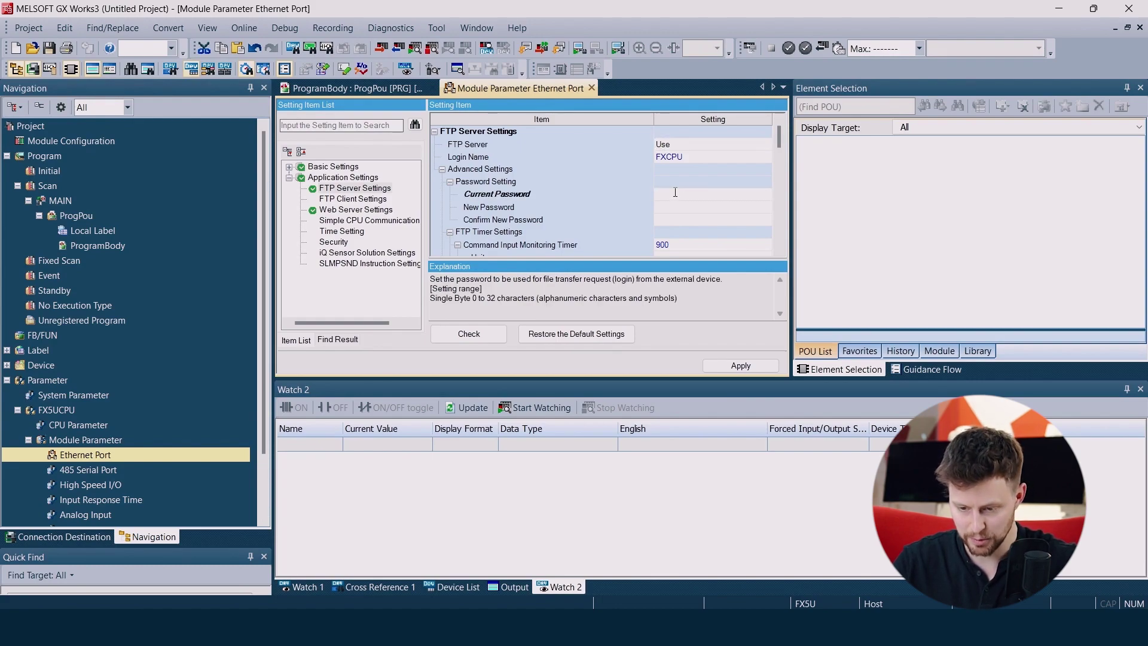
{"action": "type", "text": "****"}
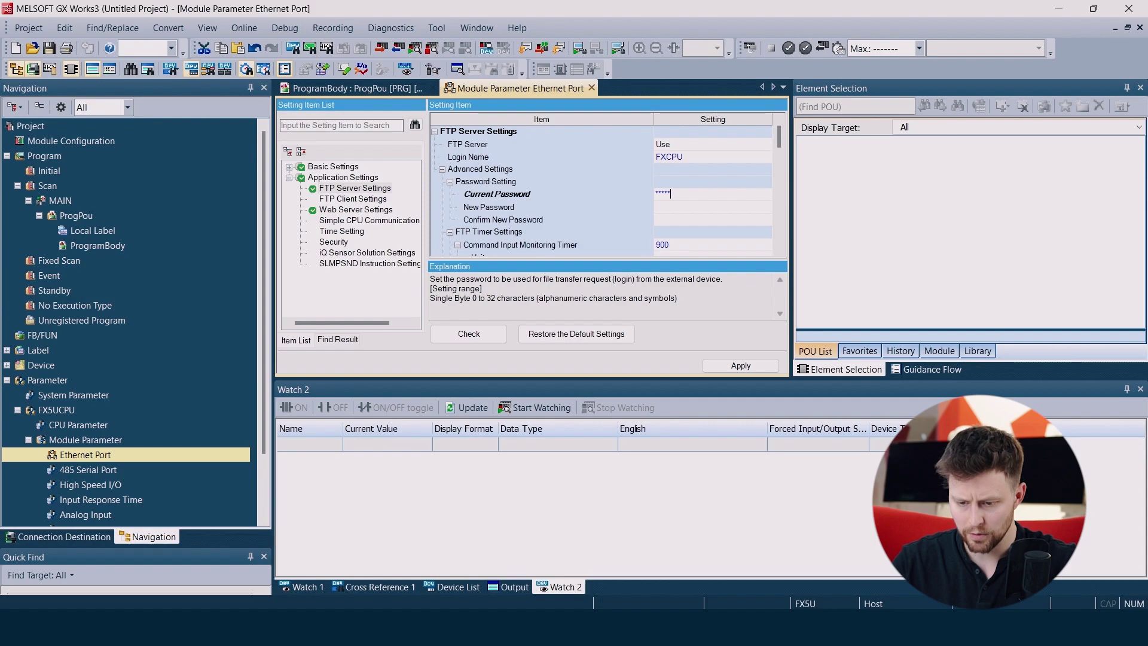
{"action": "left_click", "coordinate": [672, 208]}
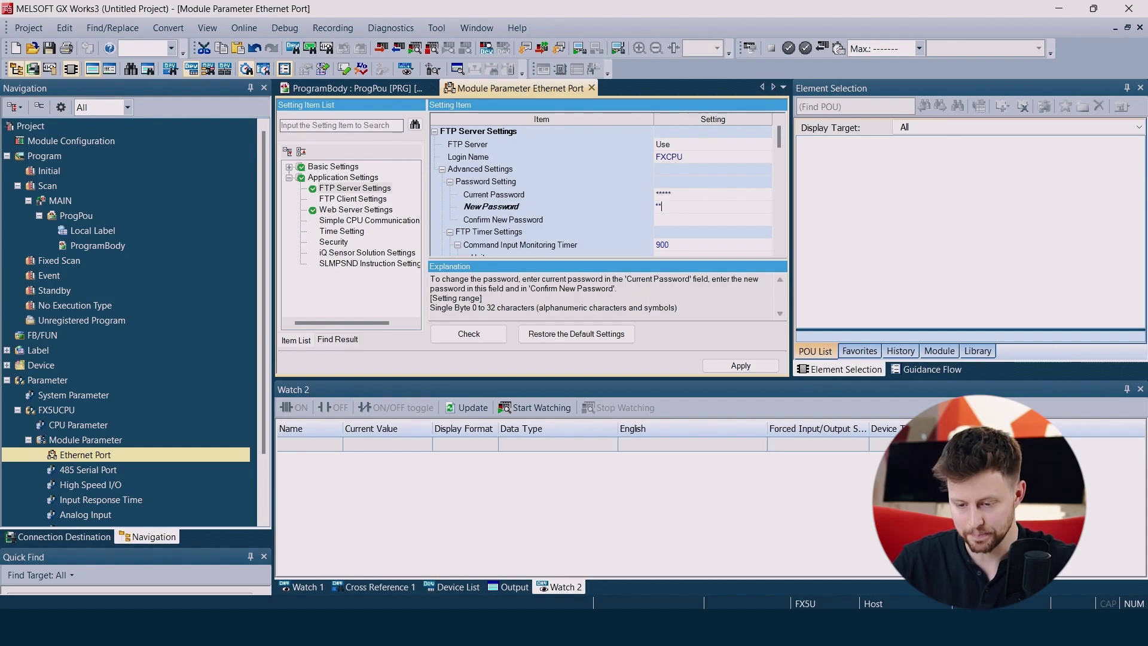
{"action": "type", "text": "******"}
{"action": "left_click", "coordinate": [669, 218]}
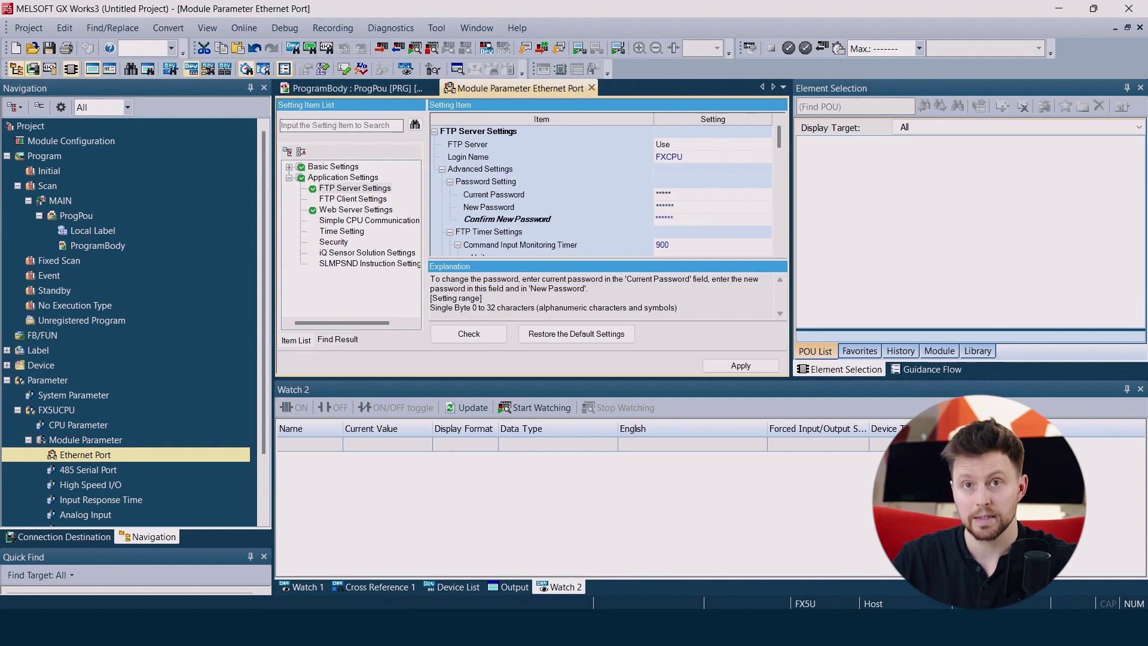
Check the settings (no errors), apply the FTP password change, and write parameters to the PLC
{"action": "left_click", "coordinate": [476, 336]}
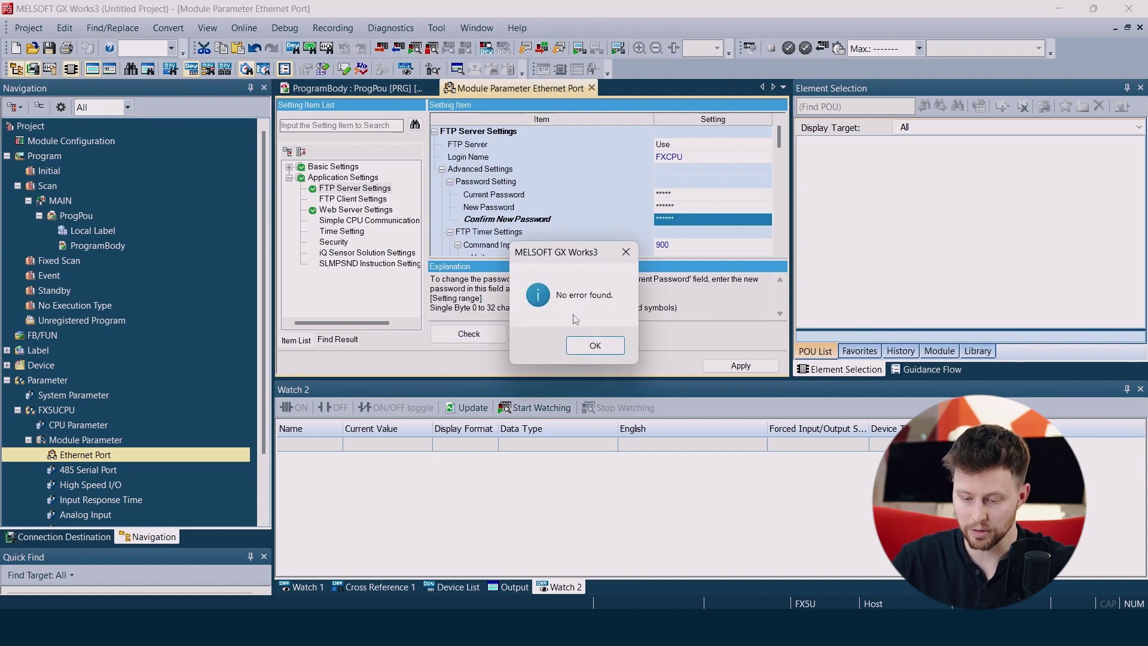
{"action": "left_click", "coordinate": [595, 346]}
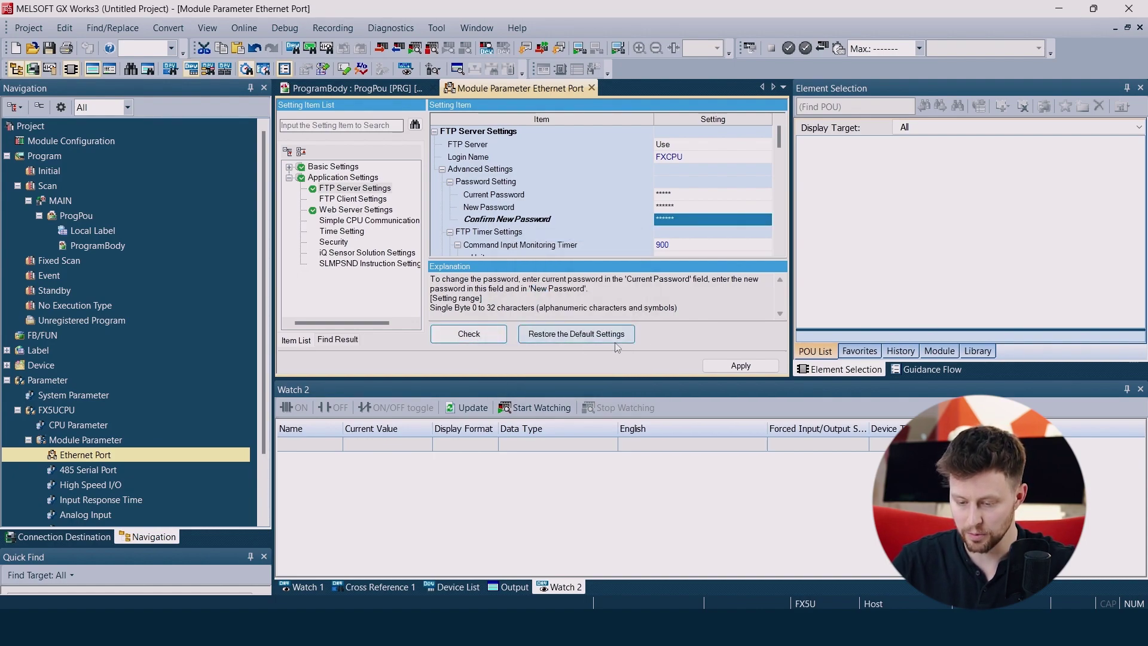
{"action": "left_click", "coordinate": [748, 369]}
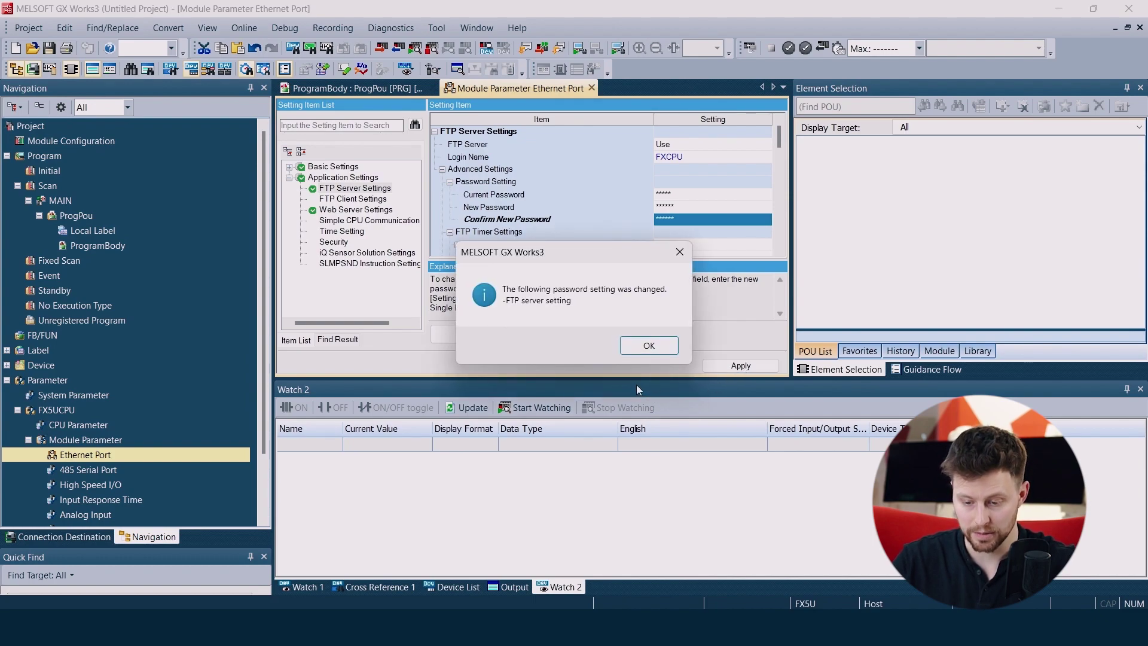
{"action": "left_click", "coordinate": [666, 346]}
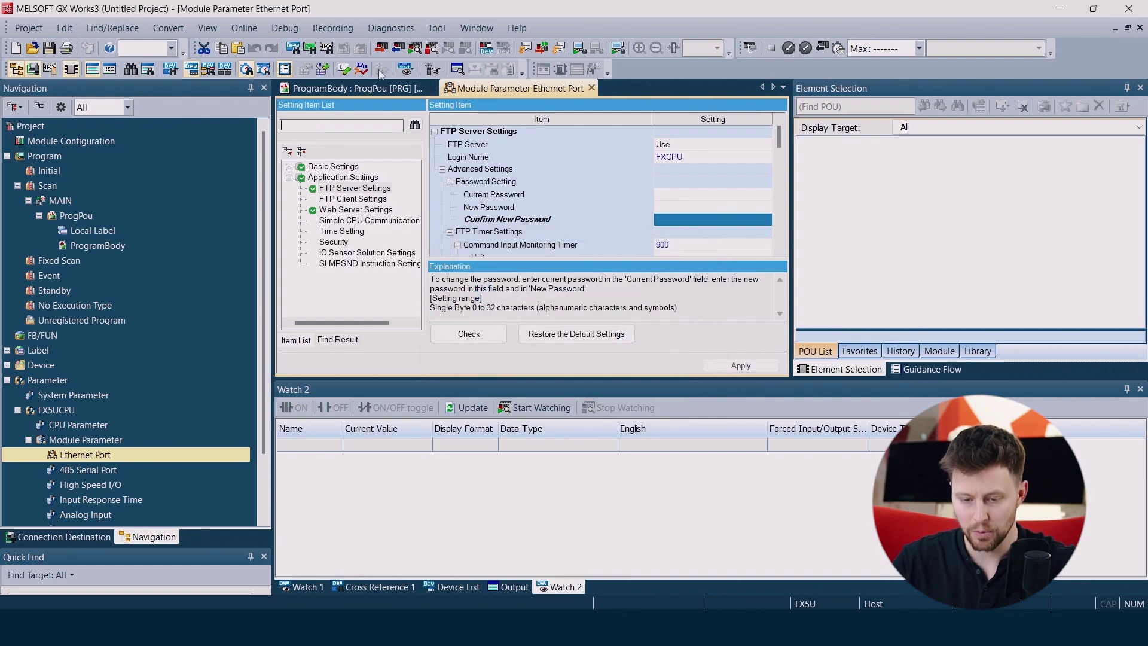
{"action": "left_click", "coordinate": [382, 48]}
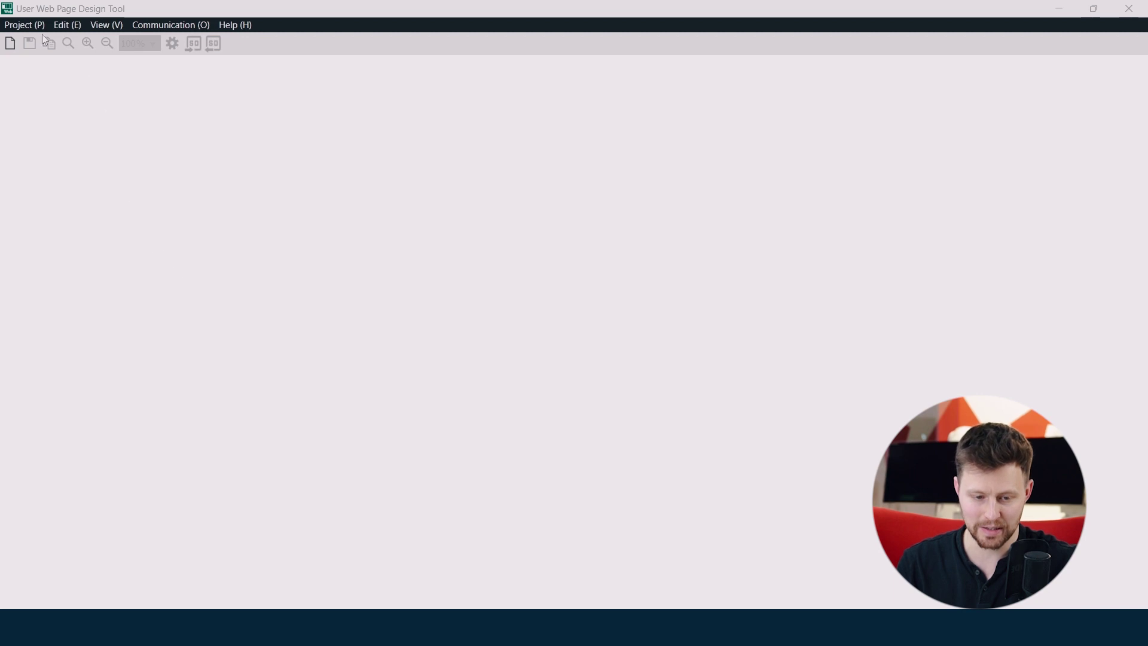
Create a new web page project with the FX5CPU series
{"action": "left_click", "coordinate": [20, 25]}
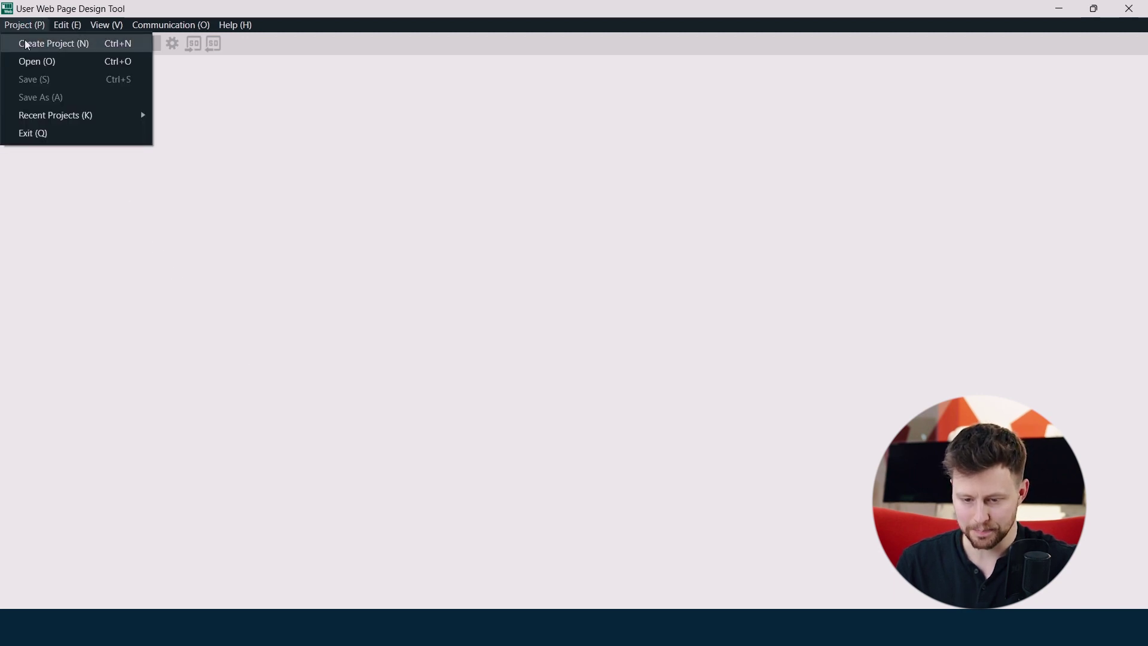
{"action": "left_click", "coordinate": [24, 43]}
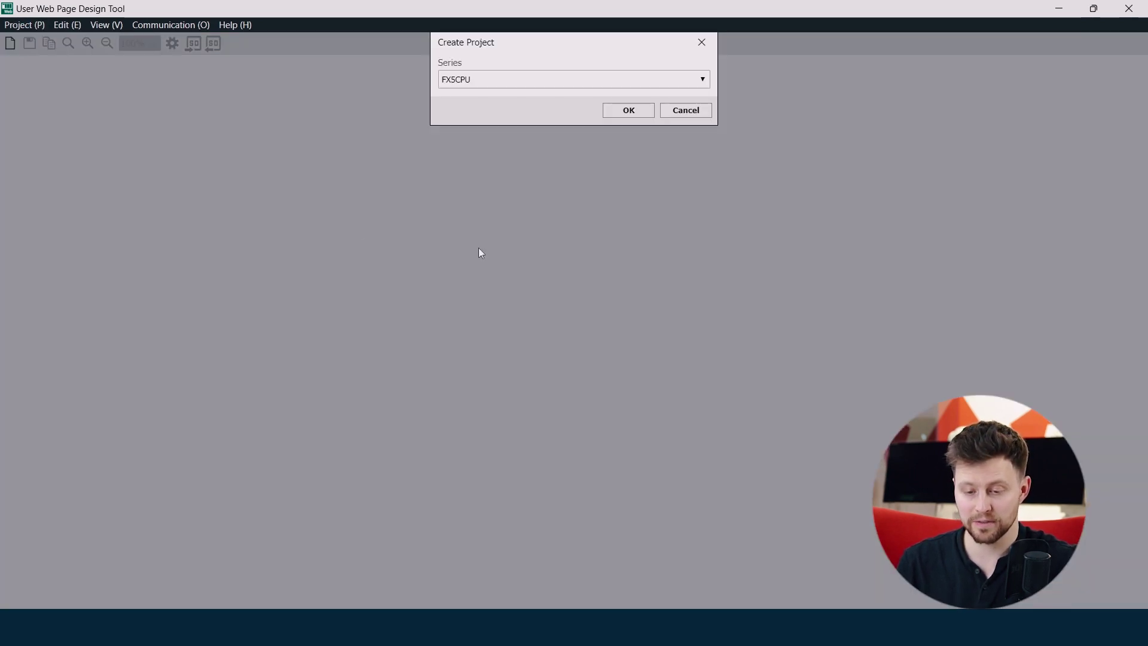
{"action": "left_click", "coordinate": [700, 80]}
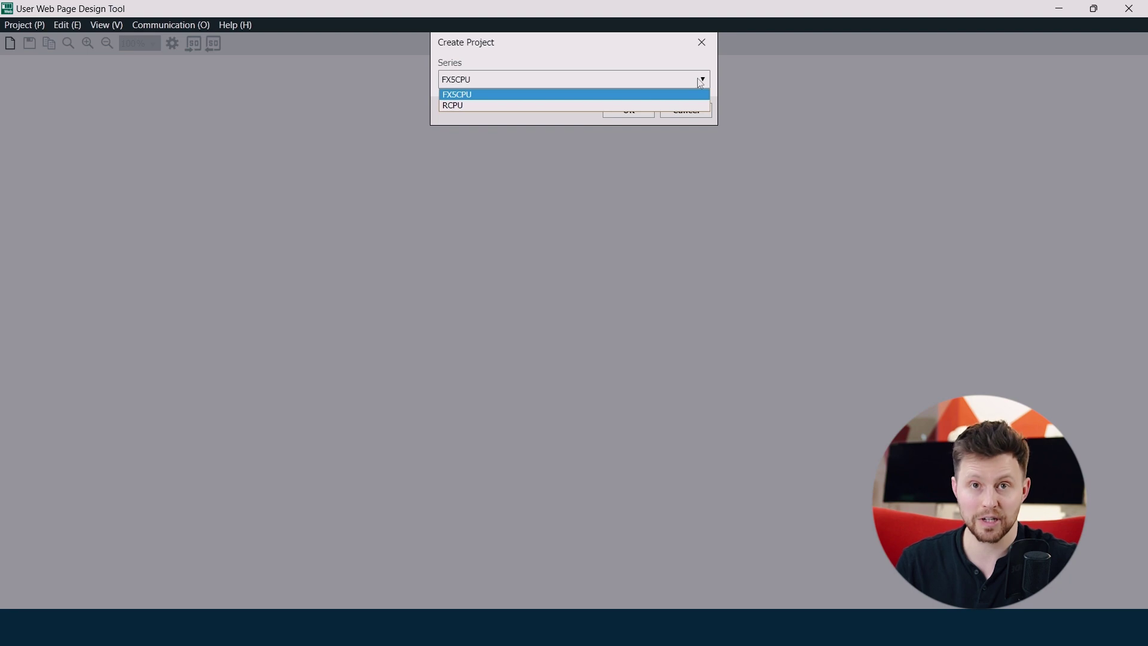
{"action": "left_click", "coordinate": [700, 83]}
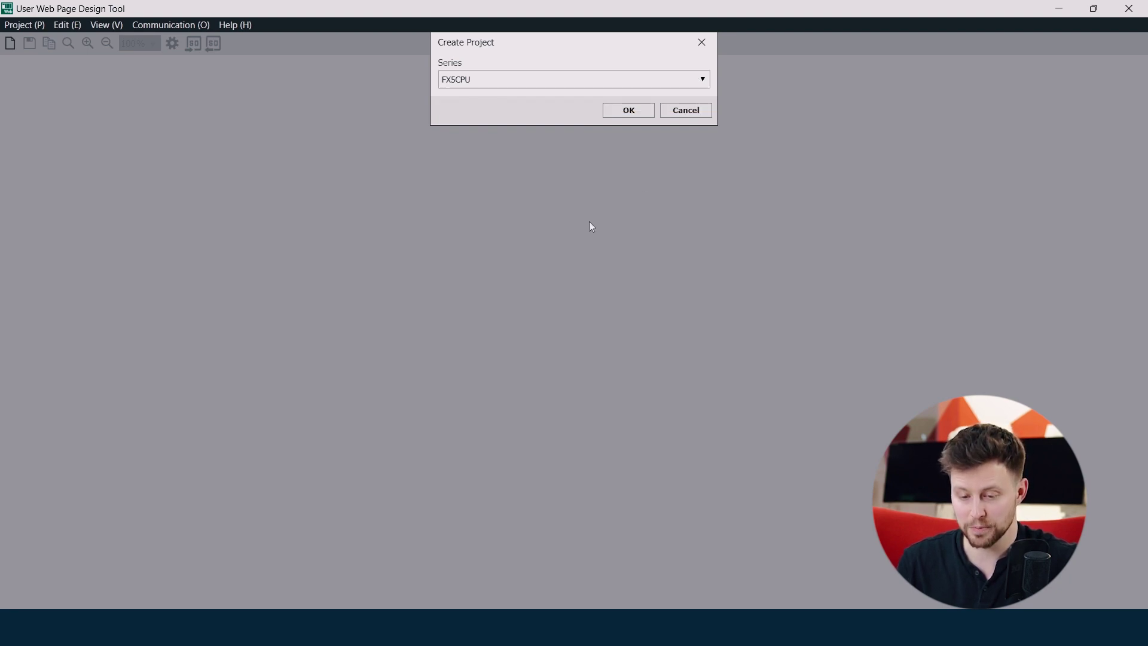
{"action": "left_click", "coordinate": [616, 115]}
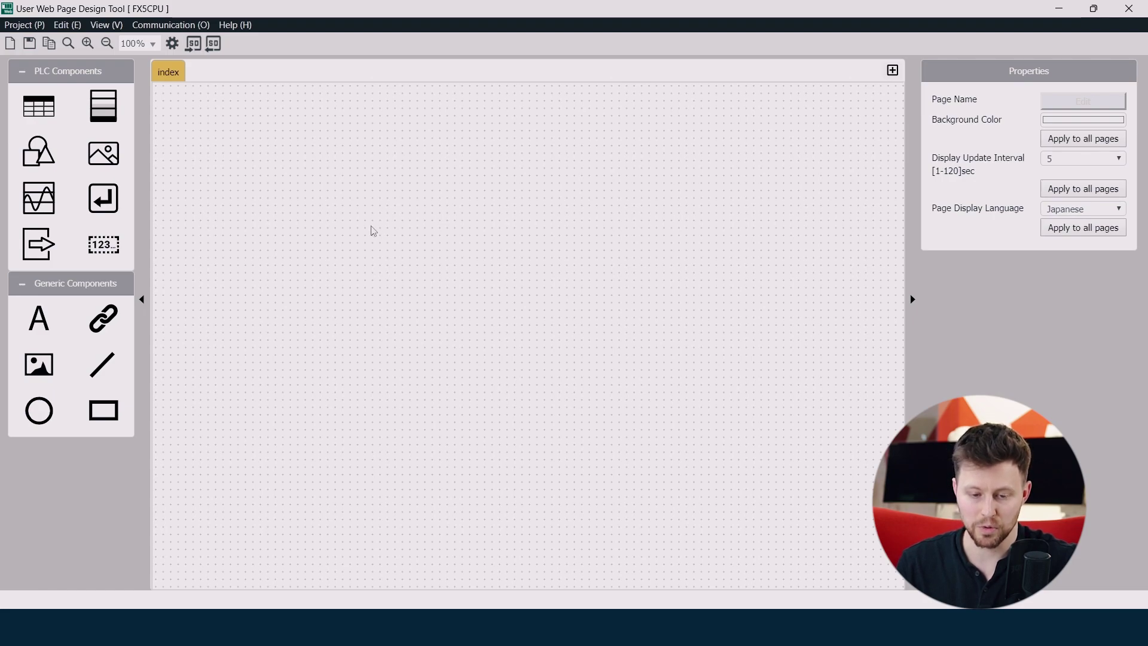
Target 192.168.3.250 with login FXCPU and the FTP password, pass the connection test, and save
{"action": "left_click", "coordinate": [163, 25]}
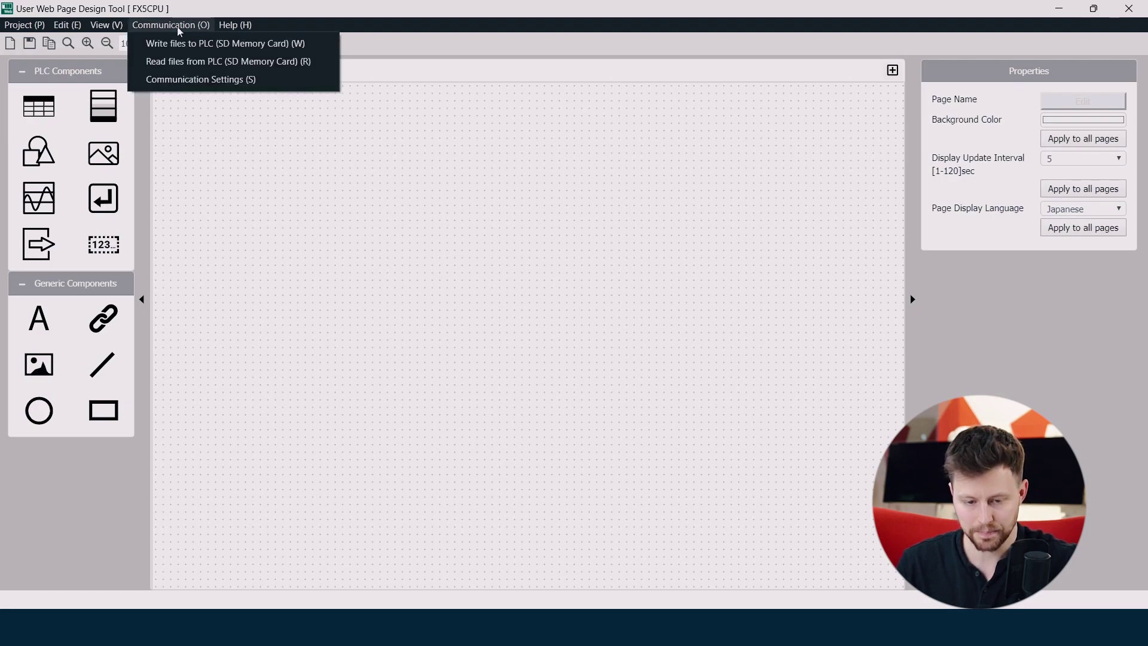
{"action": "left_click", "coordinate": [192, 79]}
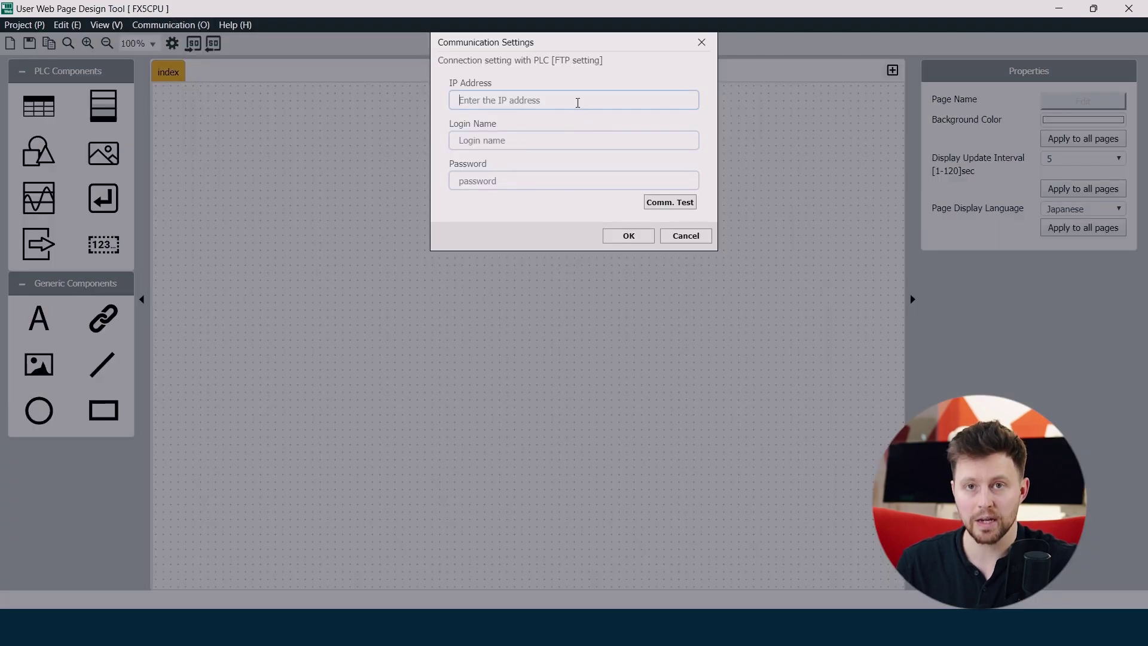
{"action": "type", "text": "192.168."}
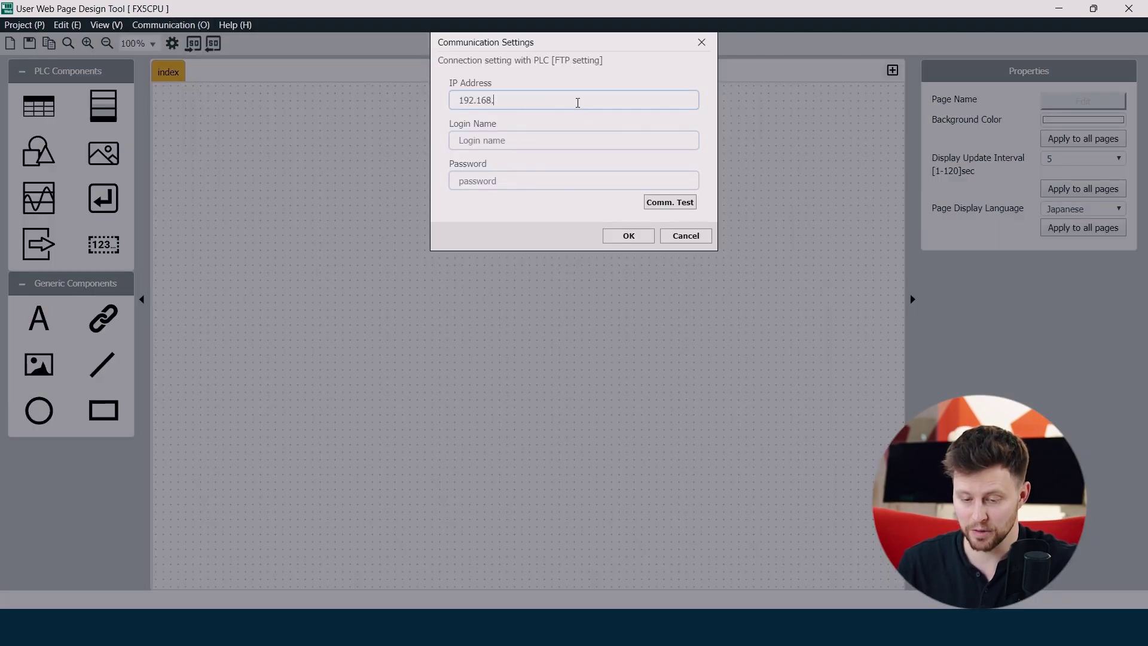
{"action": "type", "text": "3.250"}
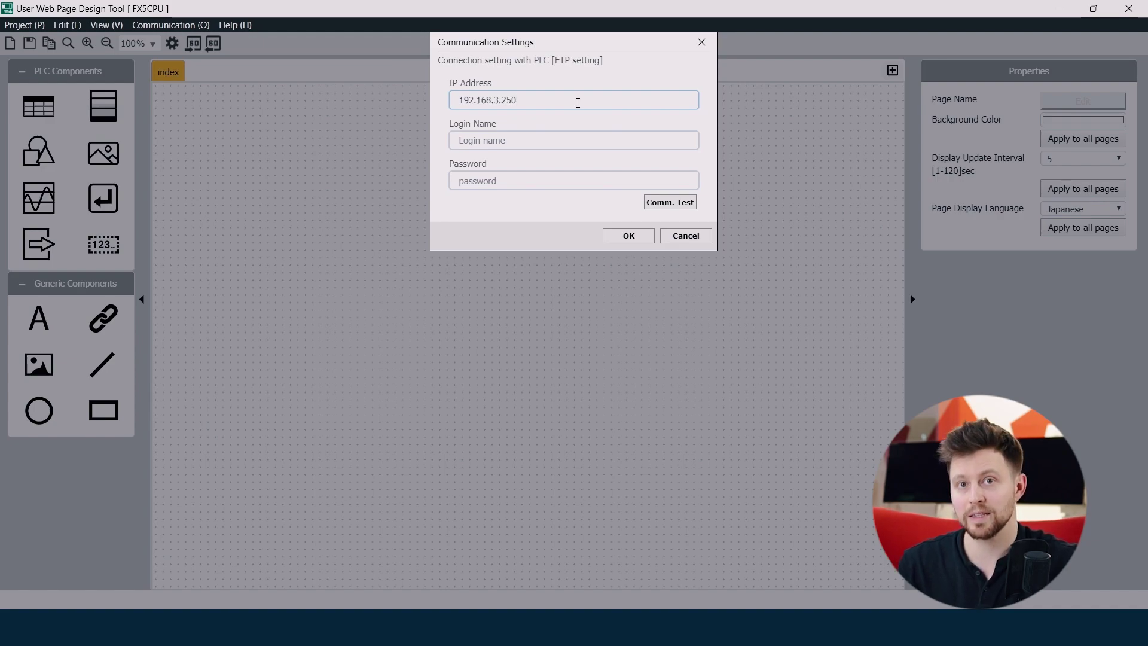
{"action": "left_click", "coordinate": [537, 144]}
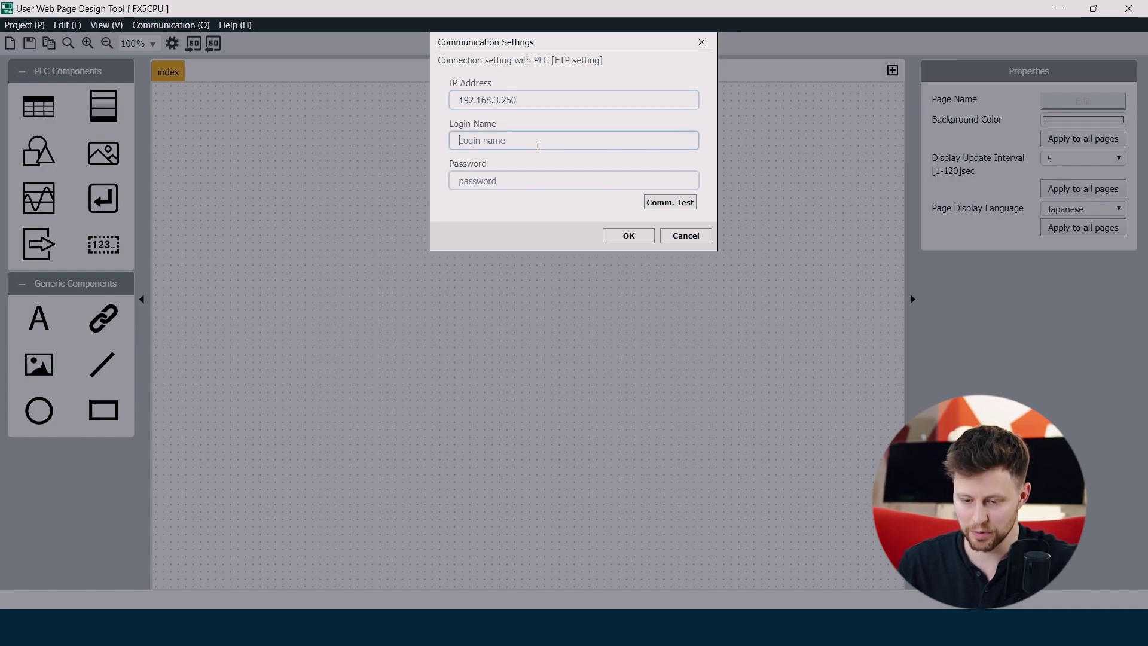
{"action": "type", "text": "FXCPU"}
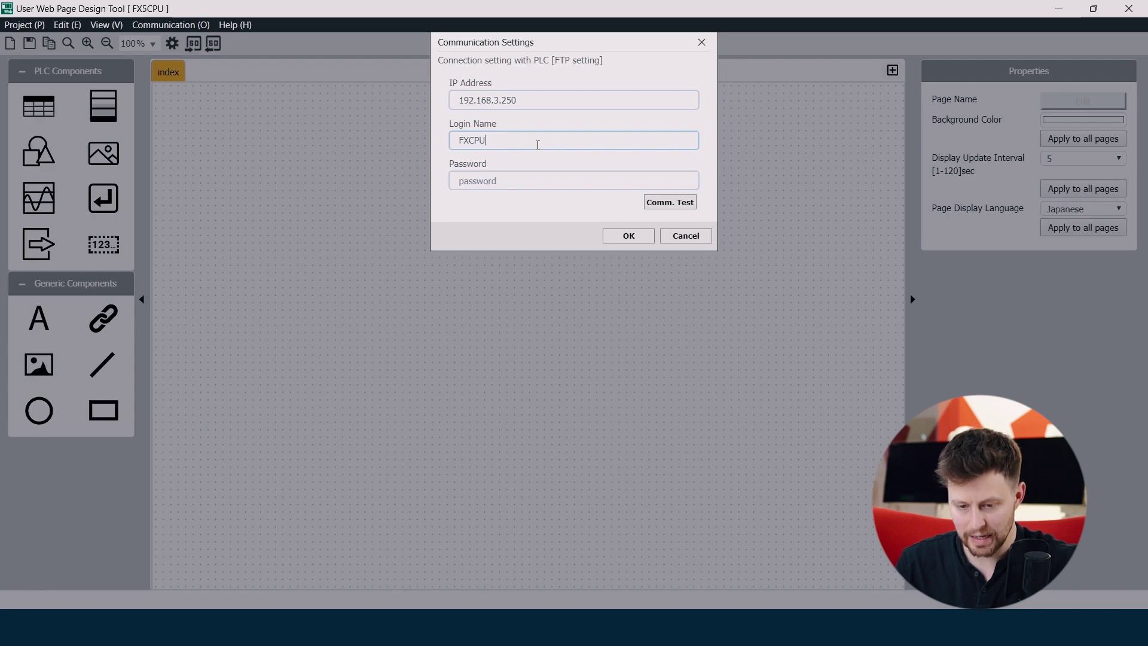
{"action": "left_click", "coordinate": [498, 182]}
{"action": "type", "text": "123456"}
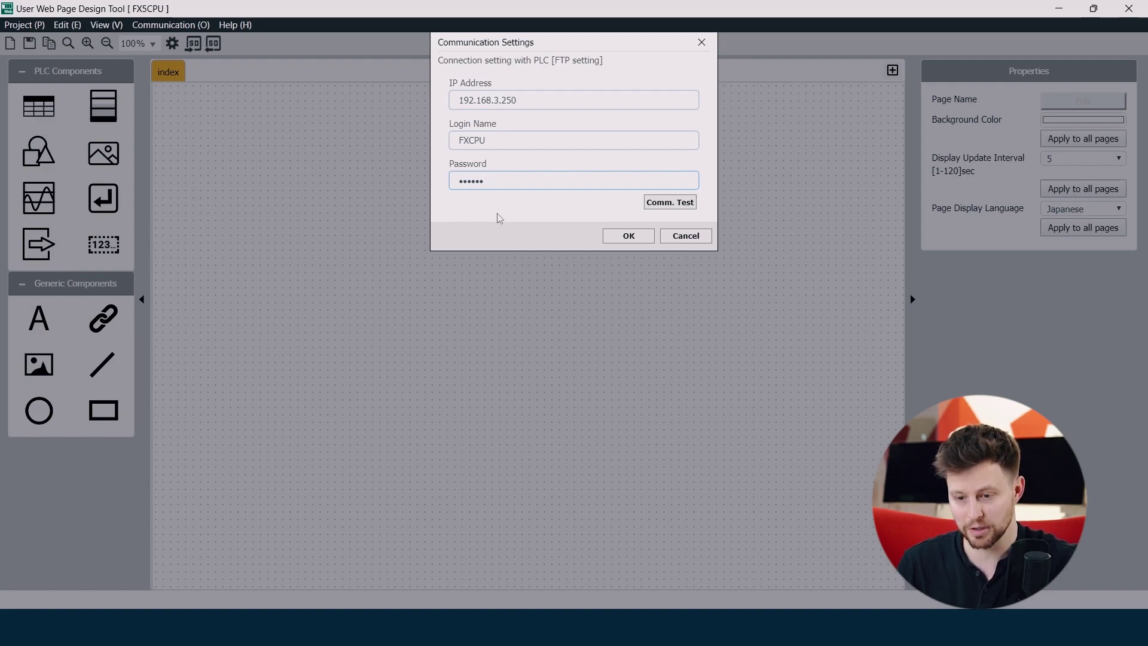
{"action": "left_click", "coordinate": [672, 203]}
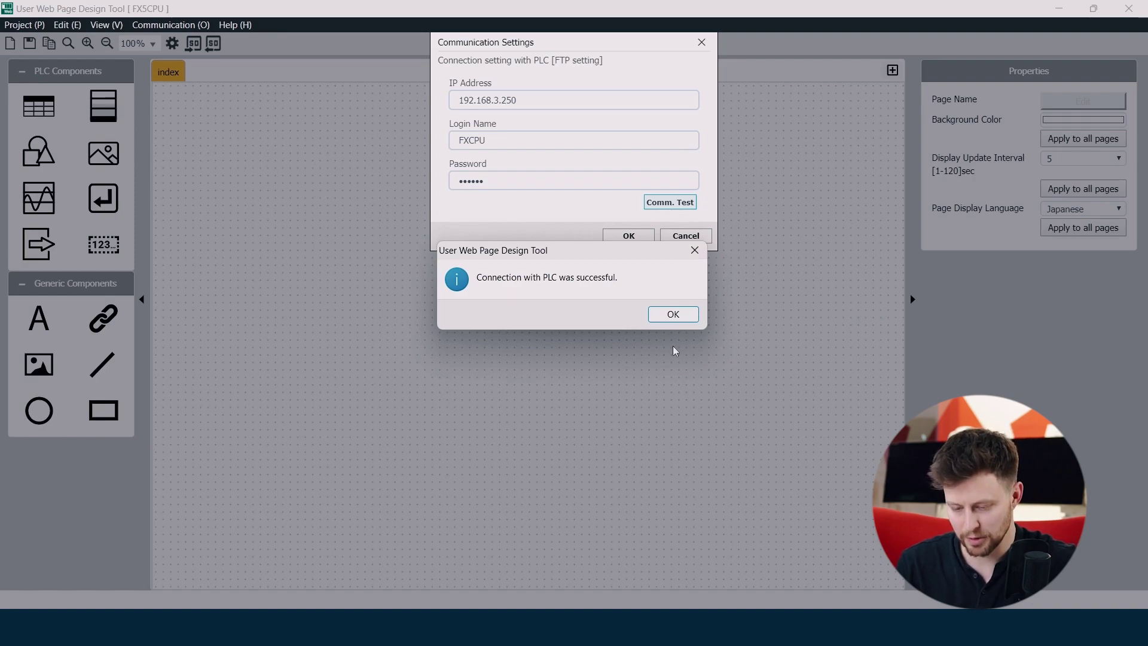
{"action": "left_click", "coordinate": [675, 322]}
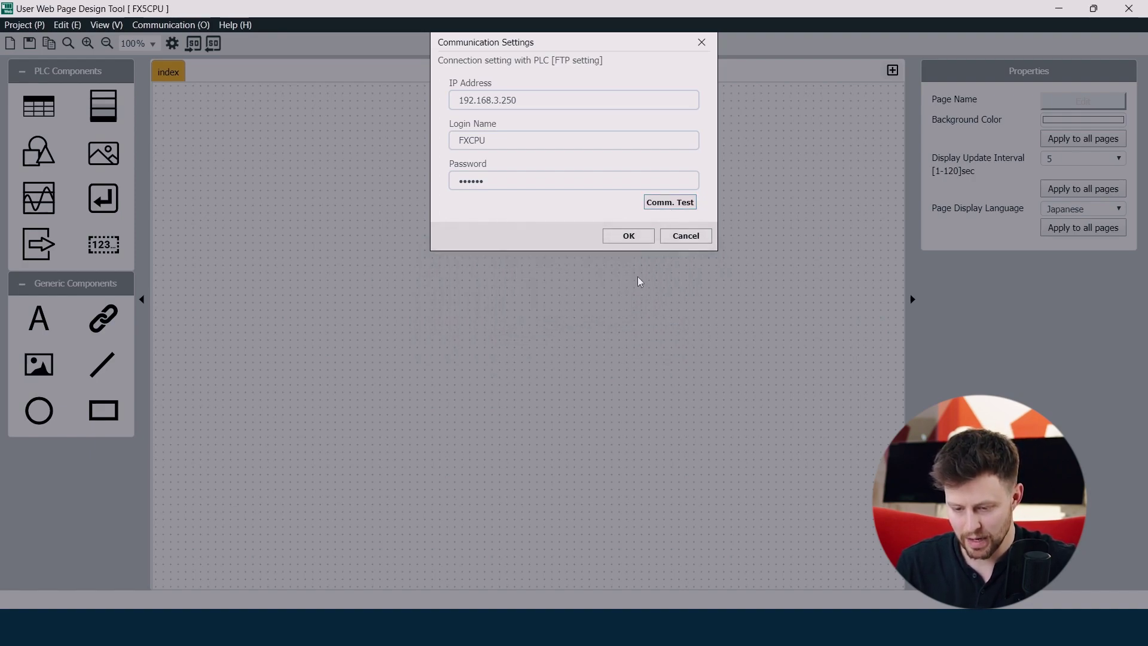
{"action": "left_click", "coordinate": [633, 239]}
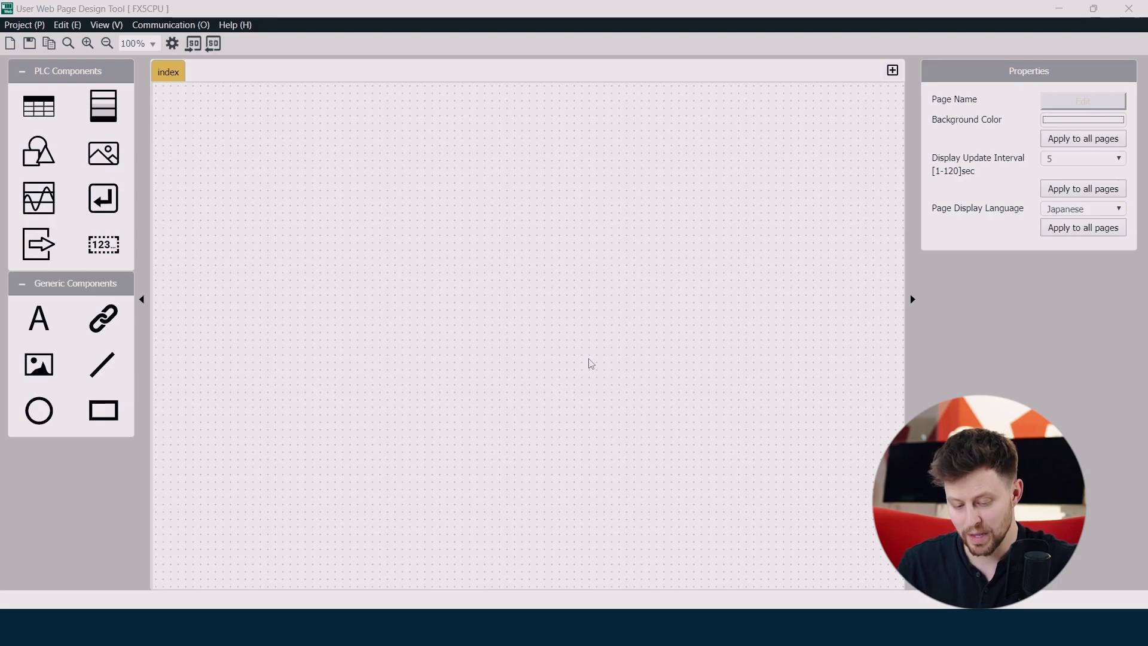
{"action": "left_click", "coordinate": [172, 25]}
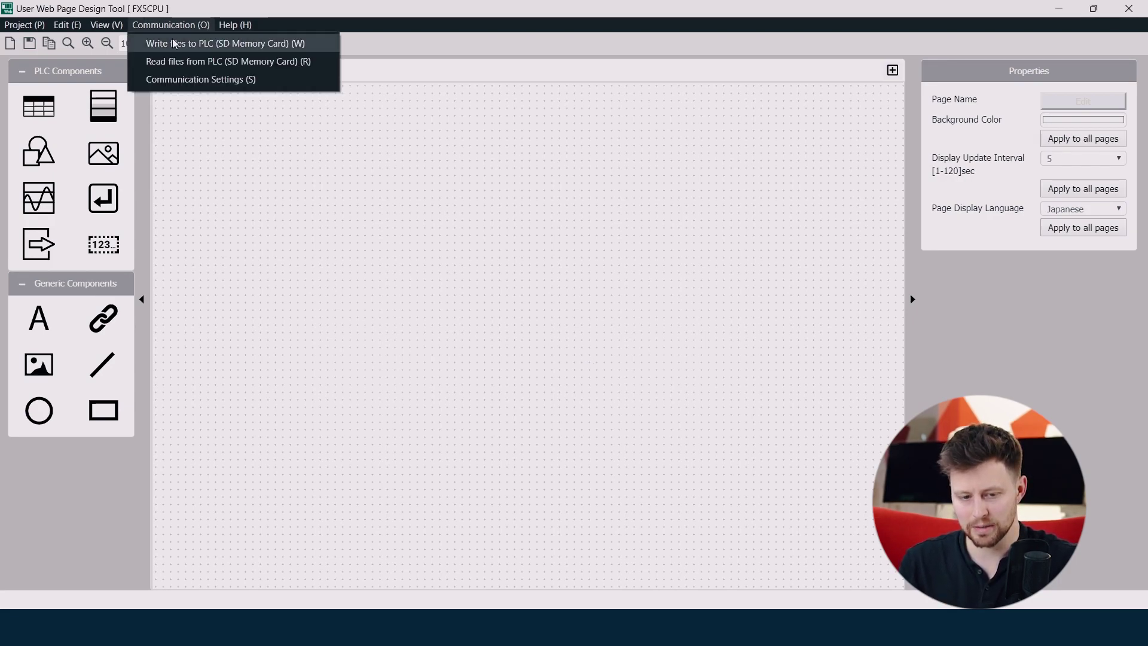
{"action": "left_click", "coordinate": [172, 43]}
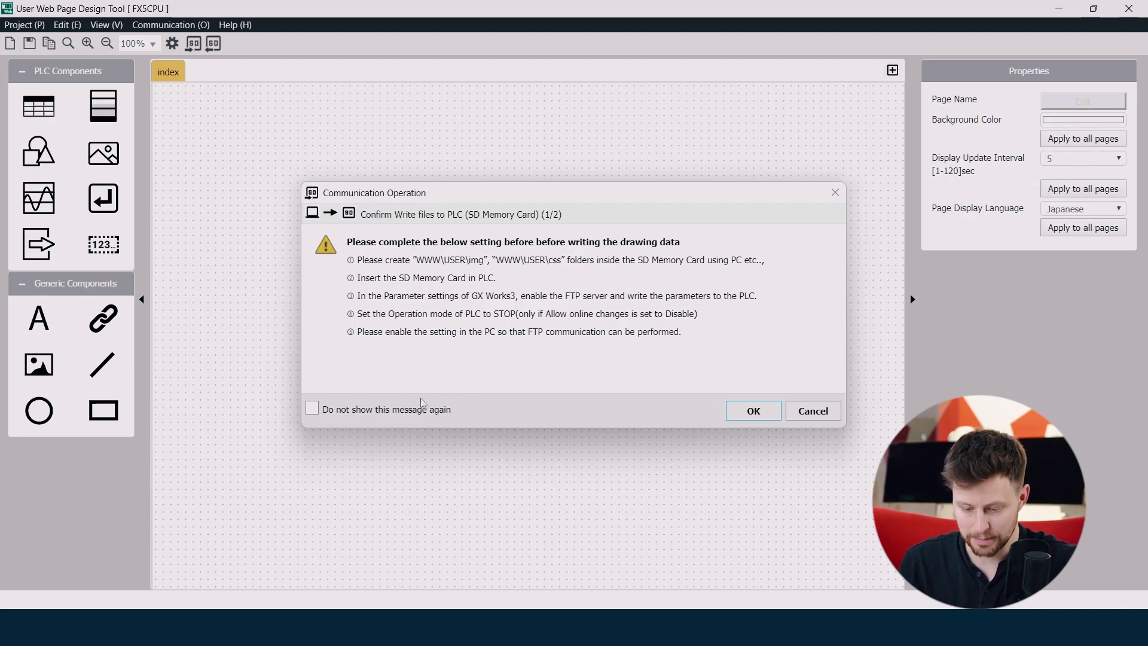
{"action": "left_click", "coordinate": [813, 413]}
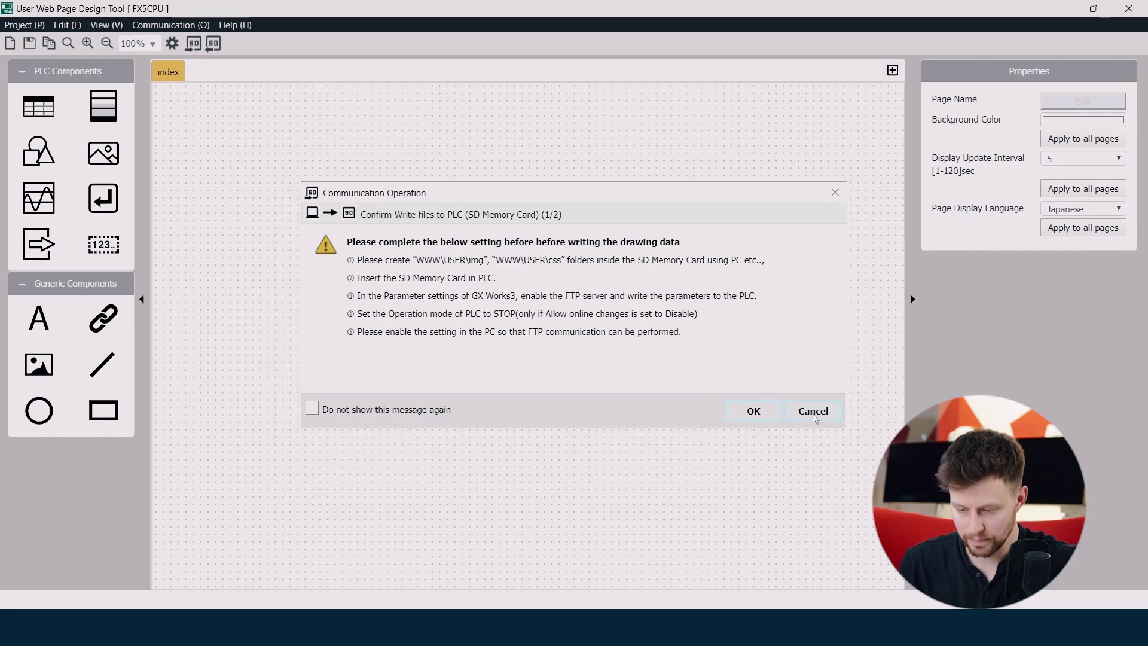
Bring up the 2GB (D:) SD card window and open WWW\USER to inspect its folders
{"action": "left_click", "coordinate": [257, 628]}
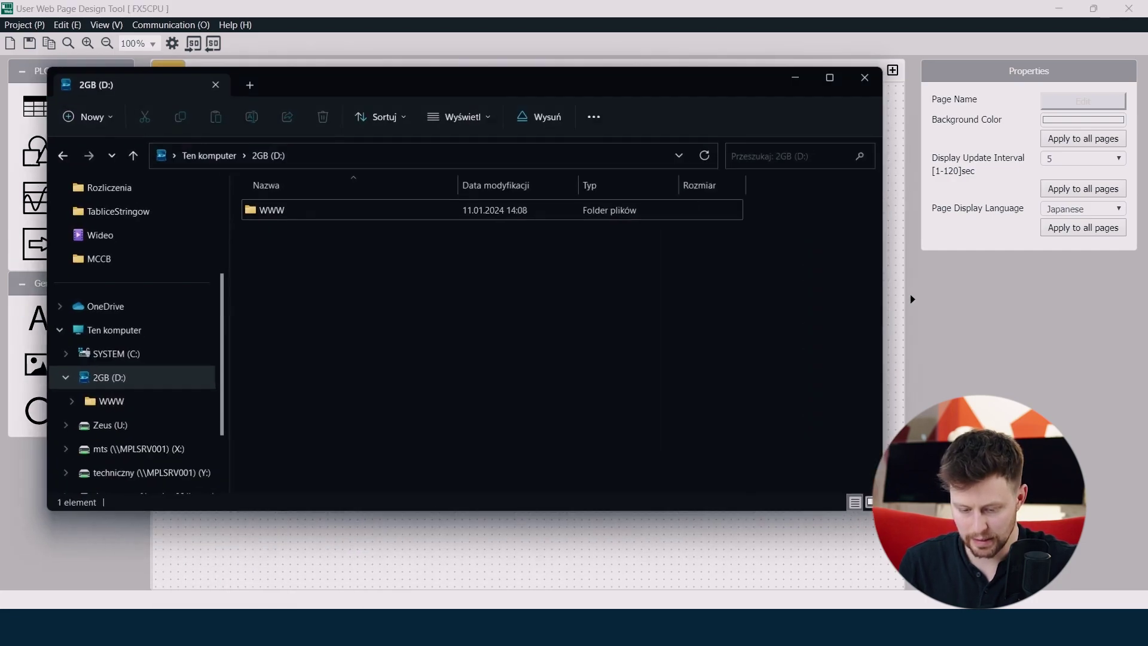
{"action": "left_click_drag", "start_coordinate": [507, 74], "coordinate": [577, 128]}
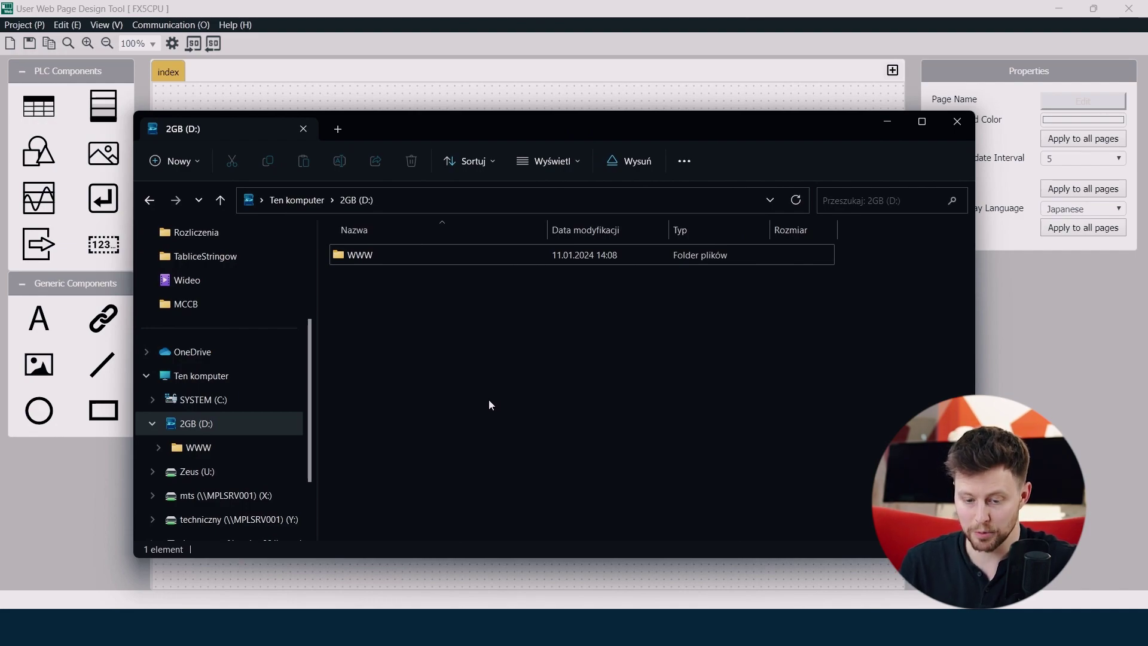
{"action": "double_click", "coordinate": [389, 258]}
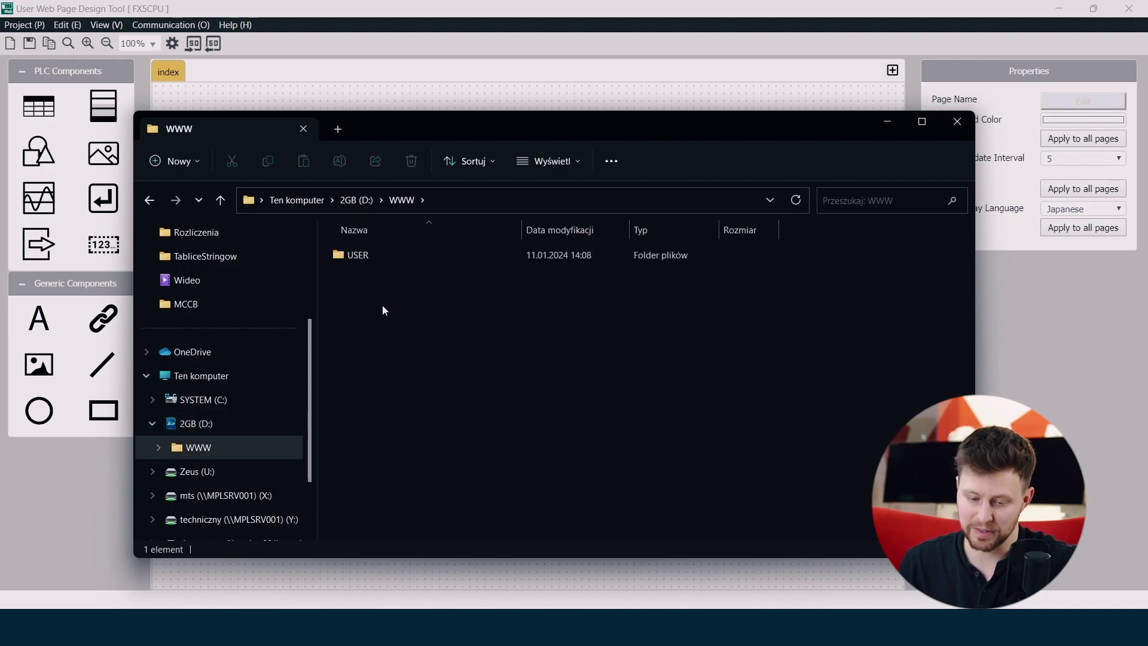
{"action": "double_click", "coordinate": [385, 256]}
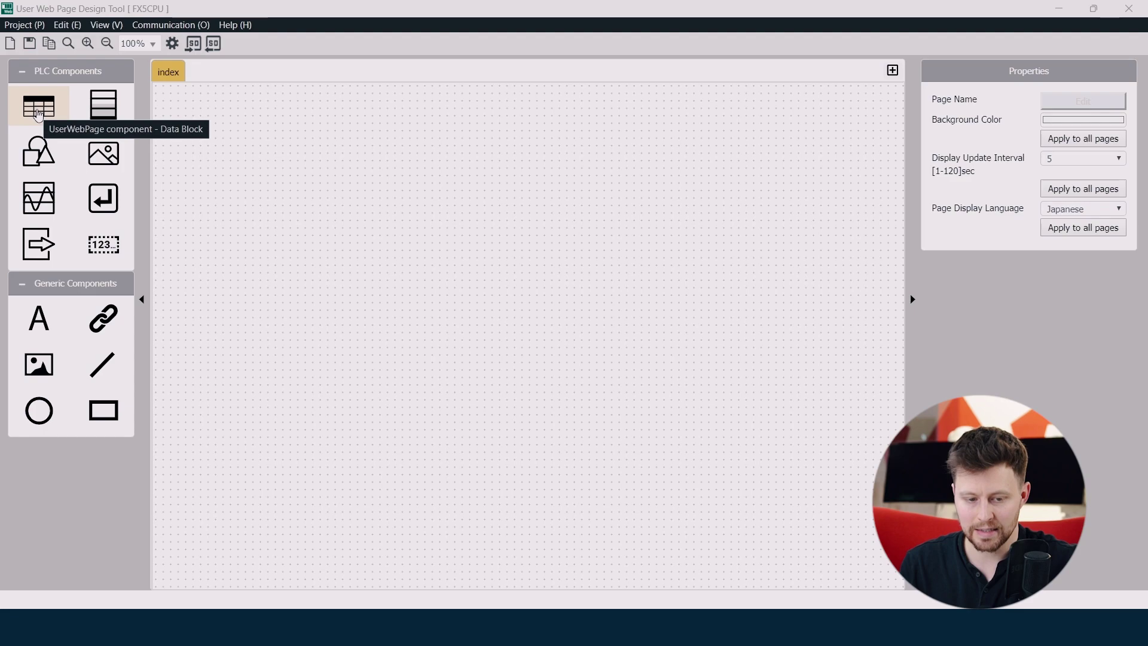
Place a D0 Data Block near the top-left of the index page and select it
{"action": "left_click_drag", "start_coordinate": [38, 113], "coordinate": [224, 123]}
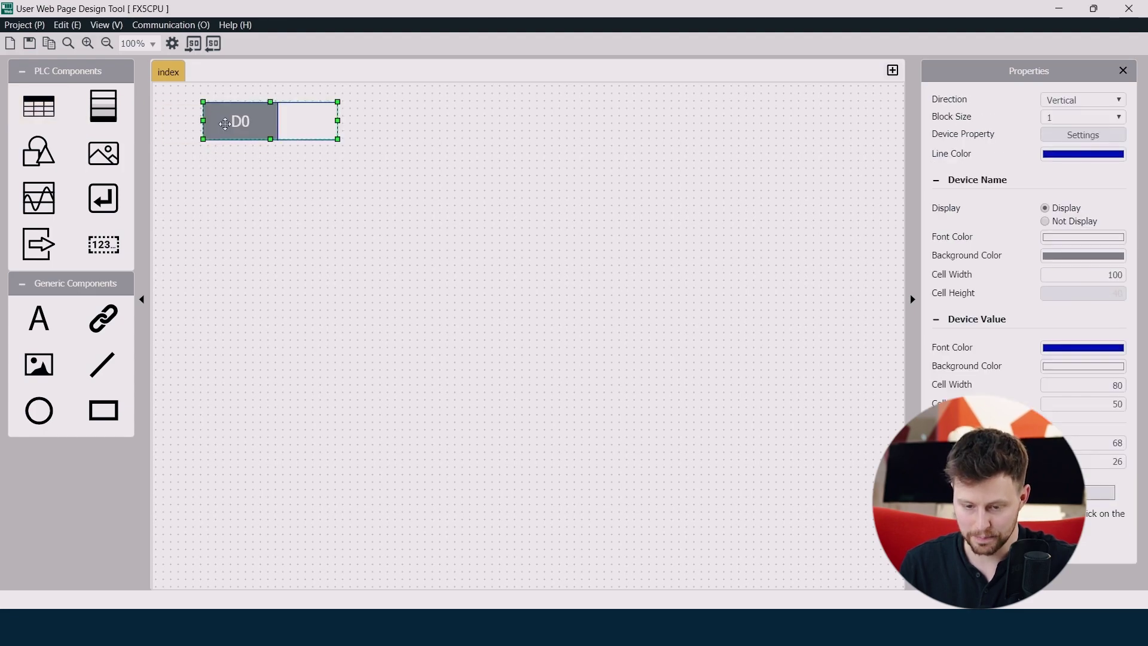
{"action": "left_click", "coordinate": [236, 174]}
{"action": "left_click", "coordinate": [247, 124]}
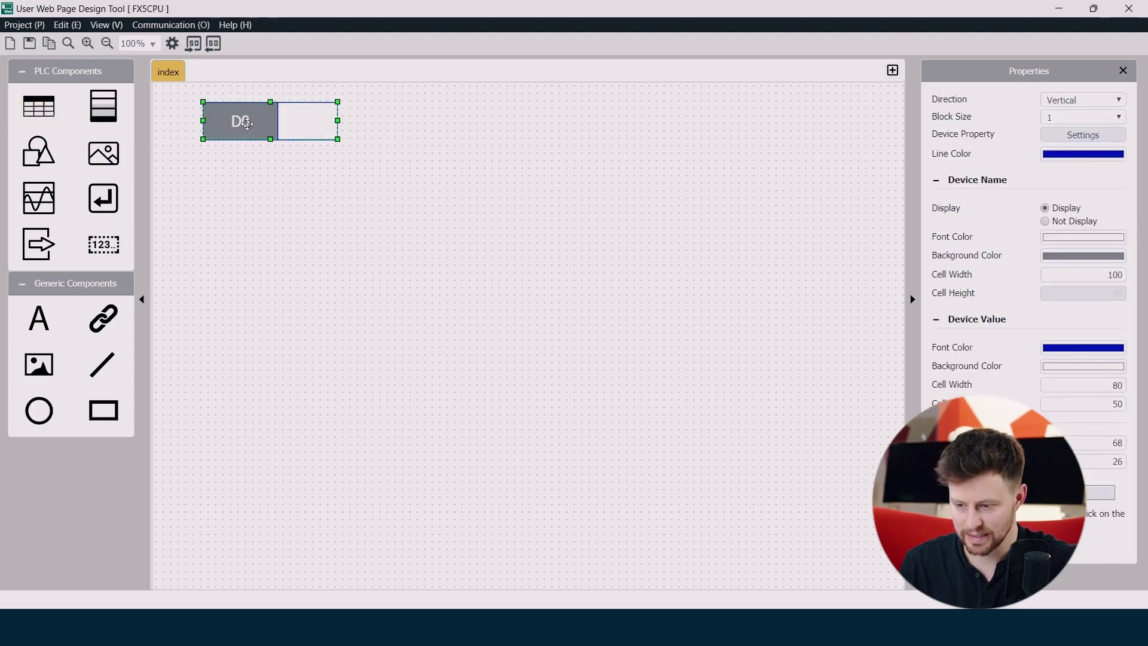
Add a second device row to the data block and label it D1
{"action": "left_click", "coordinate": [1070, 138]}
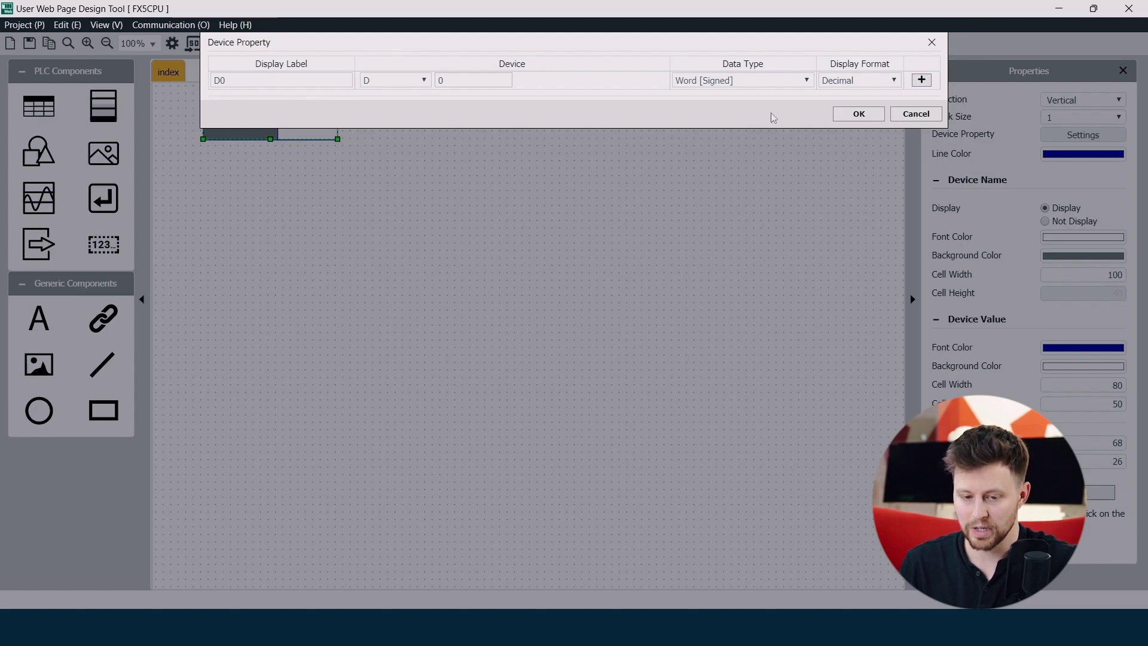
{"action": "left_click", "coordinate": [921, 81]}
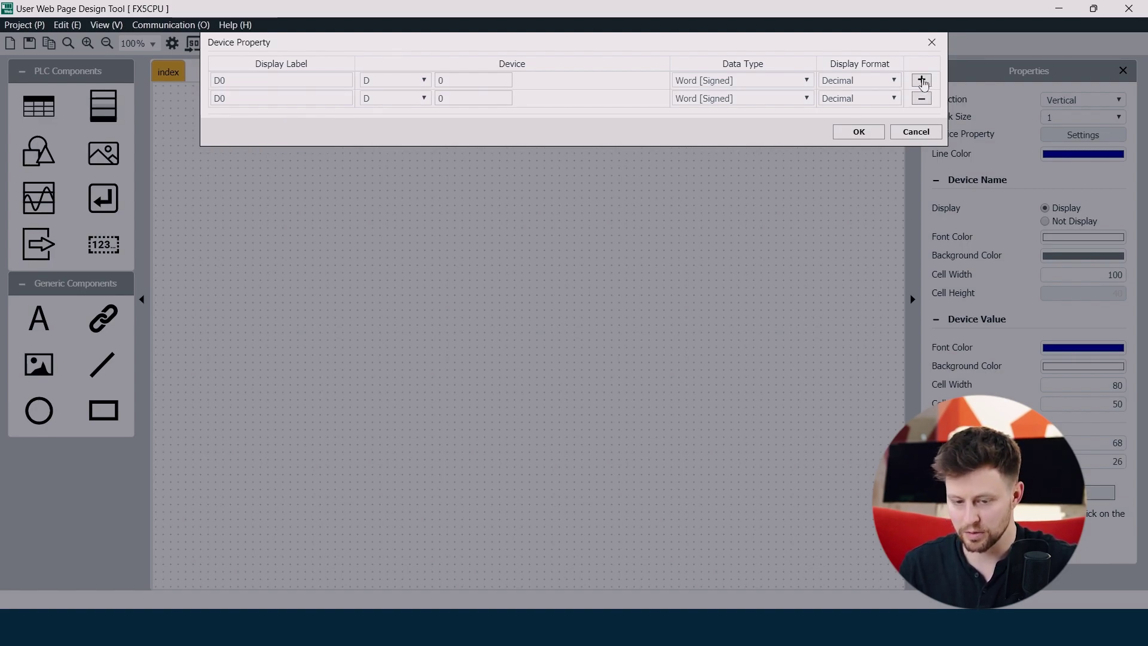
{"action": "left_click", "coordinate": [921, 82]}
{"action": "left_click", "coordinate": [921, 116]}
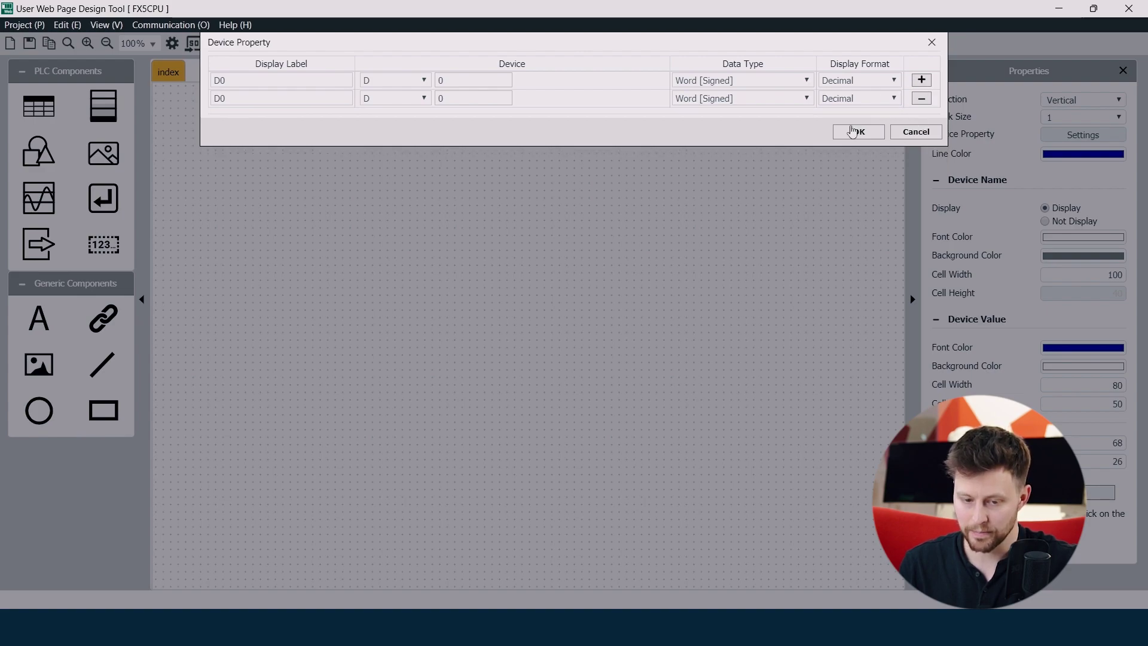
{"action": "left_click", "coordinate": [282, 95]}
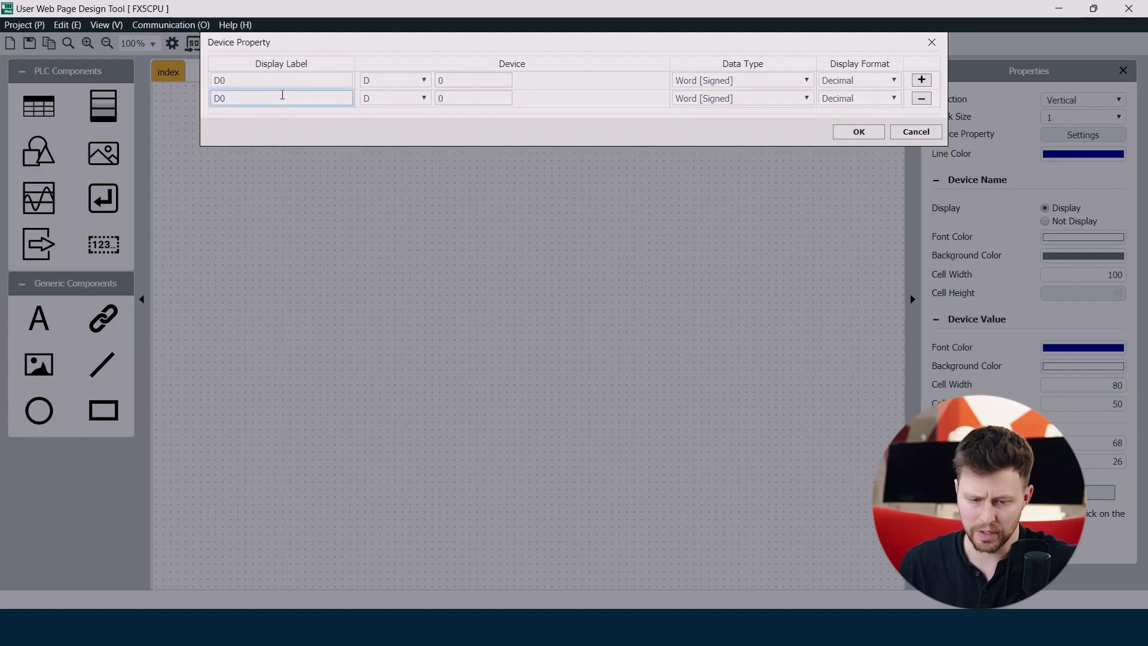
{"action": "key", "text": "BackSpace"}
{"action": "type", "text": "1"}
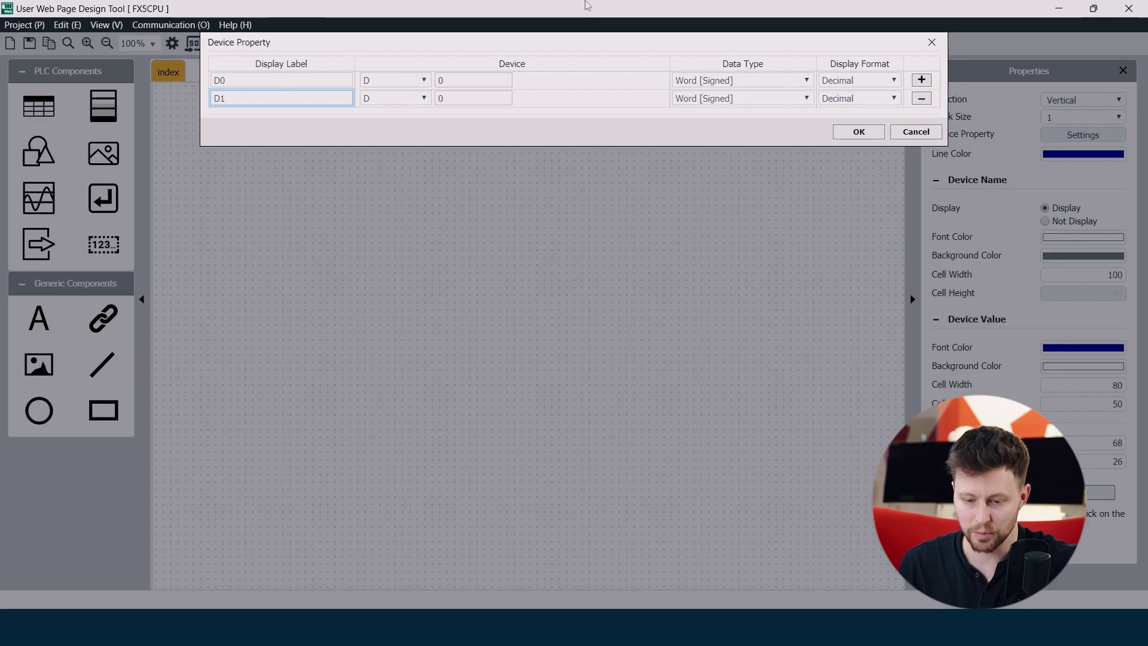
Assign device D1 as Word [Signed] decimal so the block shows D0 and D1
{"action": "left_click", "coordinate": [473, 97]}
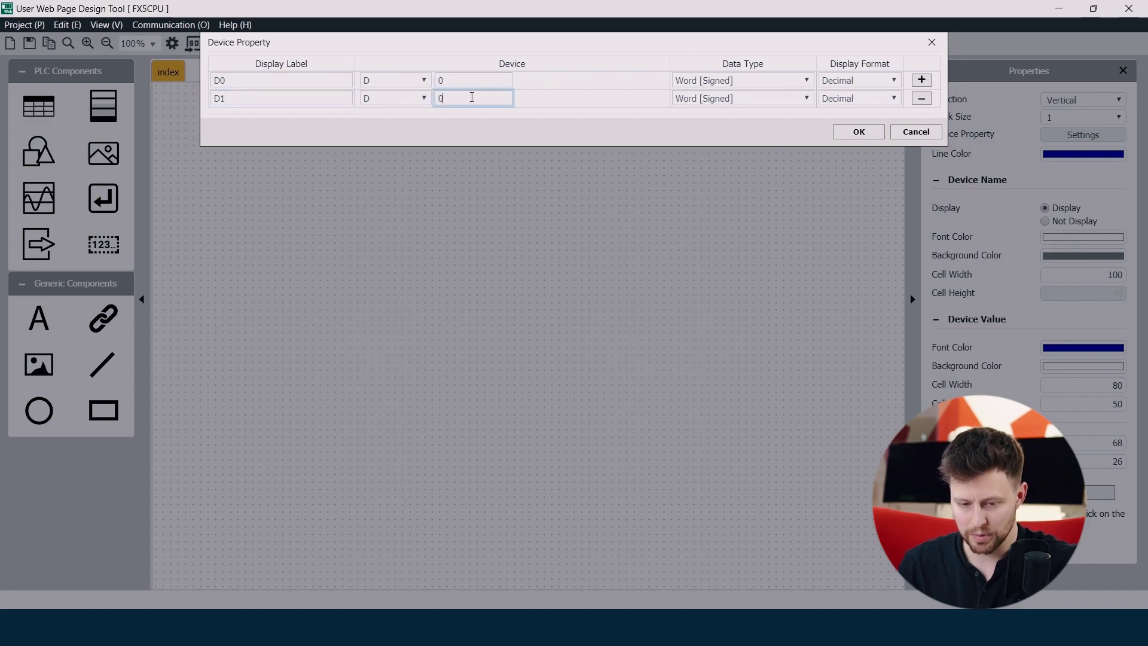
{"action": "key", "text": "BackSpace"}
{"action": "type", "text": "1"}
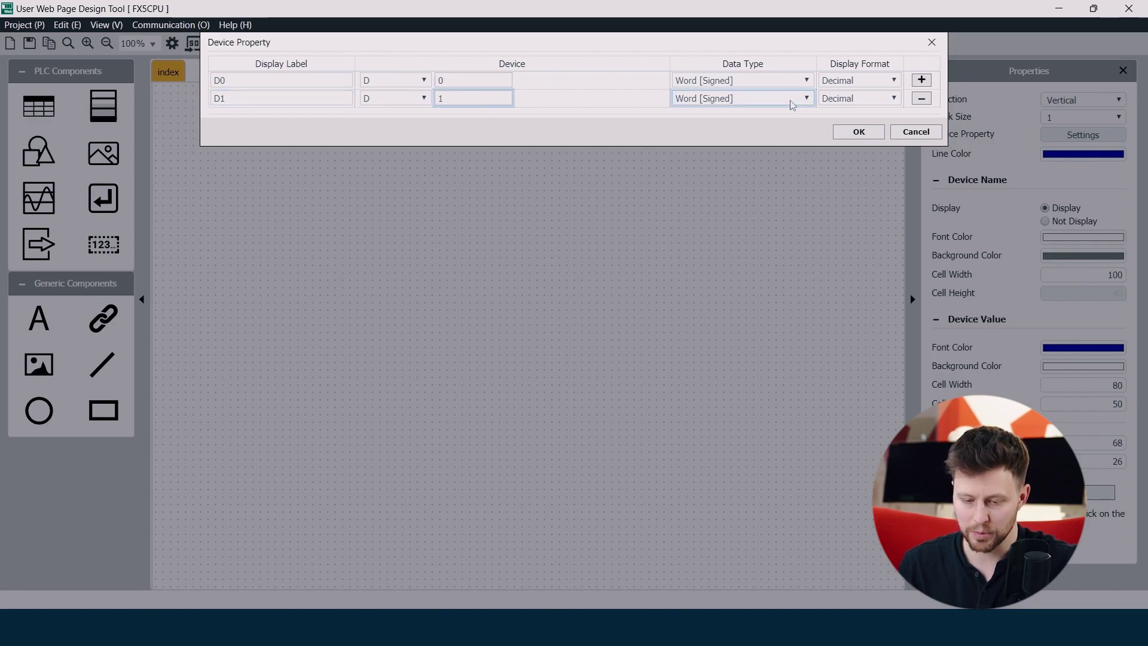
{"action": "left_click", "coordinate": [792, 102]}
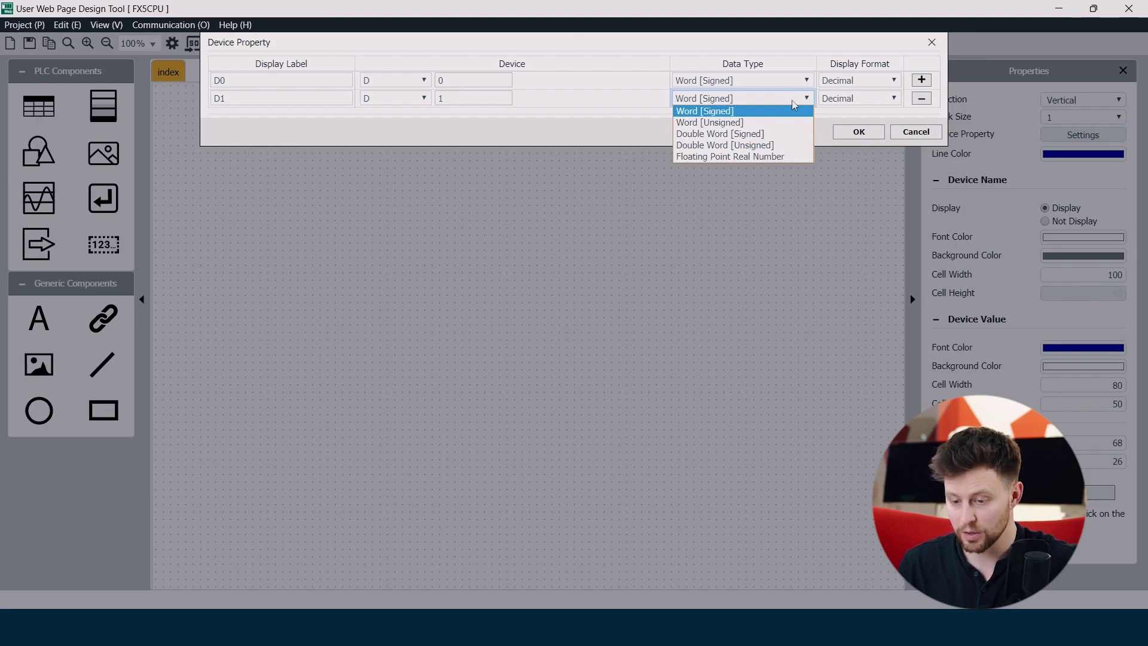
{"action": "left_click", "coordinate": [793, 103]}
{"action": "left_click", "coordinate": [873, 101]}
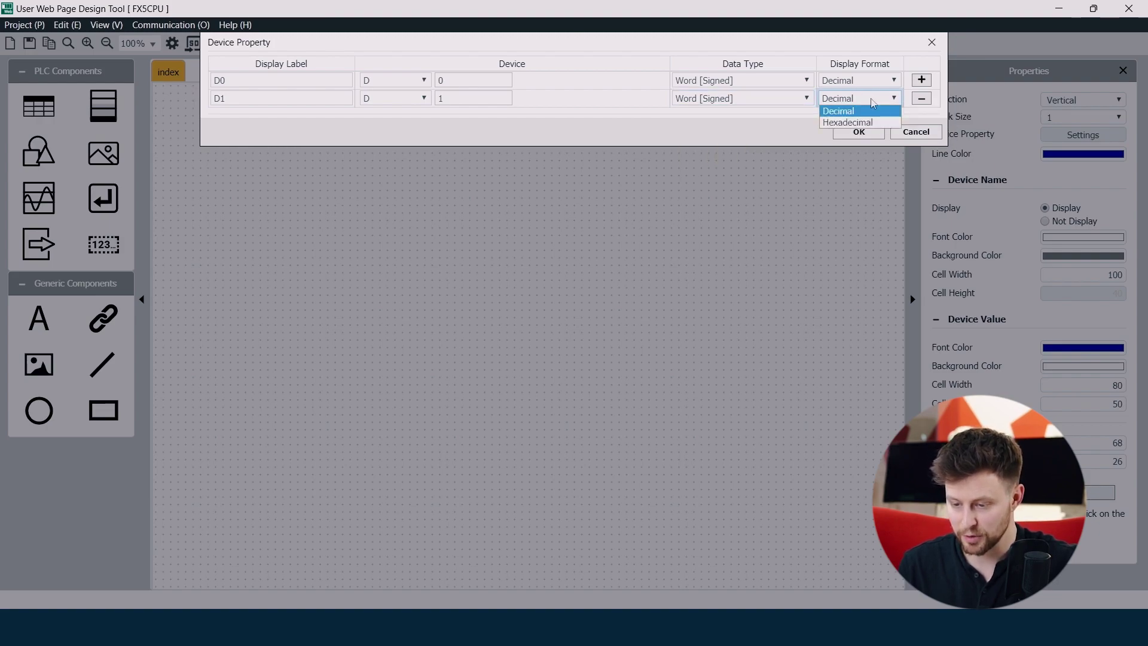
{"action": "left_click", "coordinate": [873, 103]}
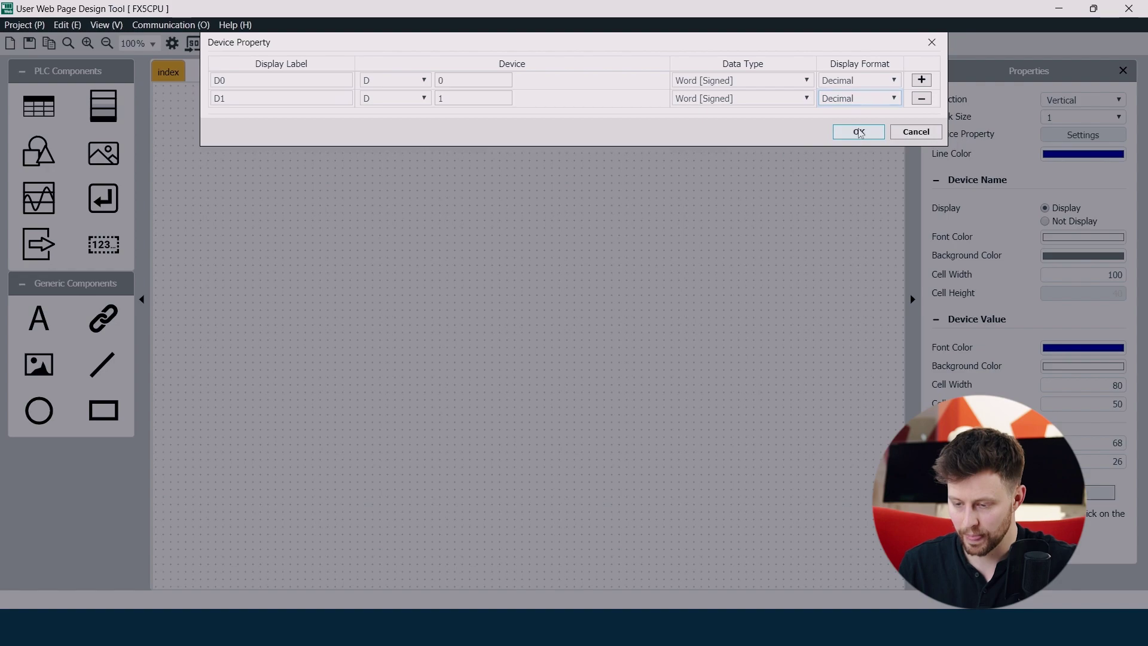
{"action": "left_click", "coordinate": [858, 132]}
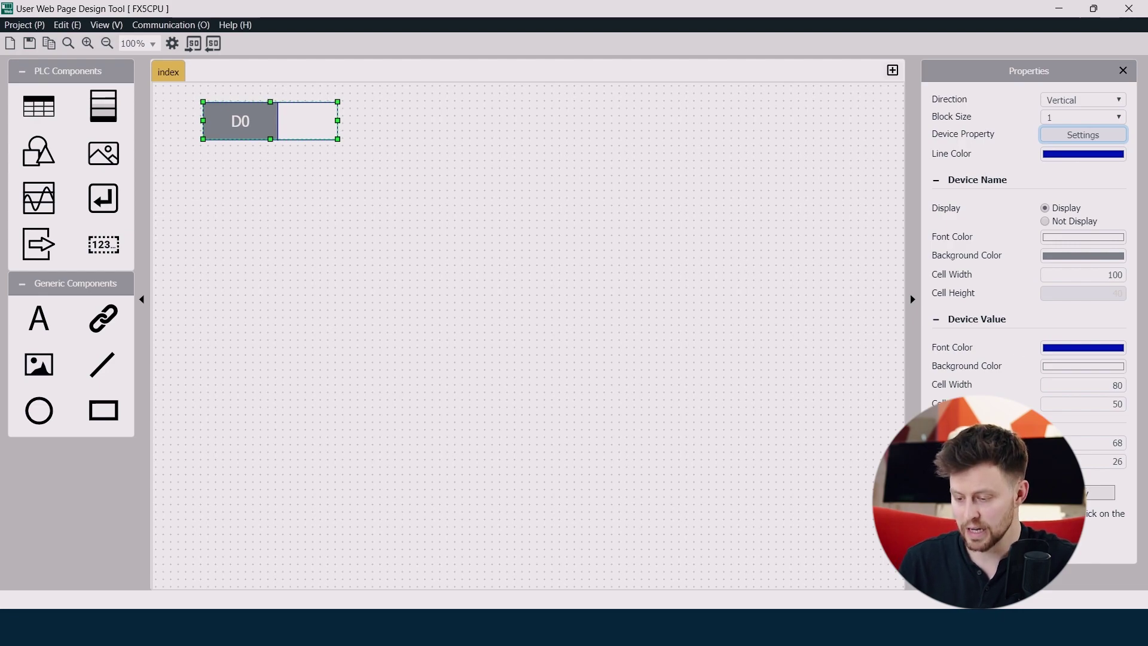
{"action": "key", "text": "shift+Tab"}
{"action": "key", "text": "Down"}
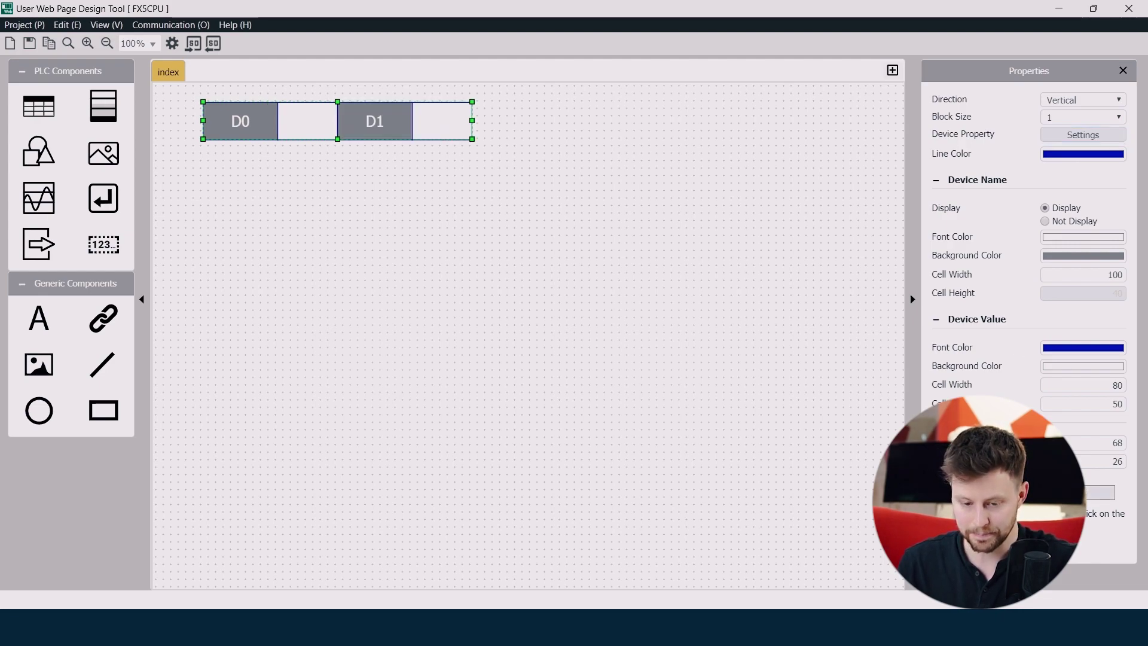
{"action": "left_click", "coordinate": [525, 235]}
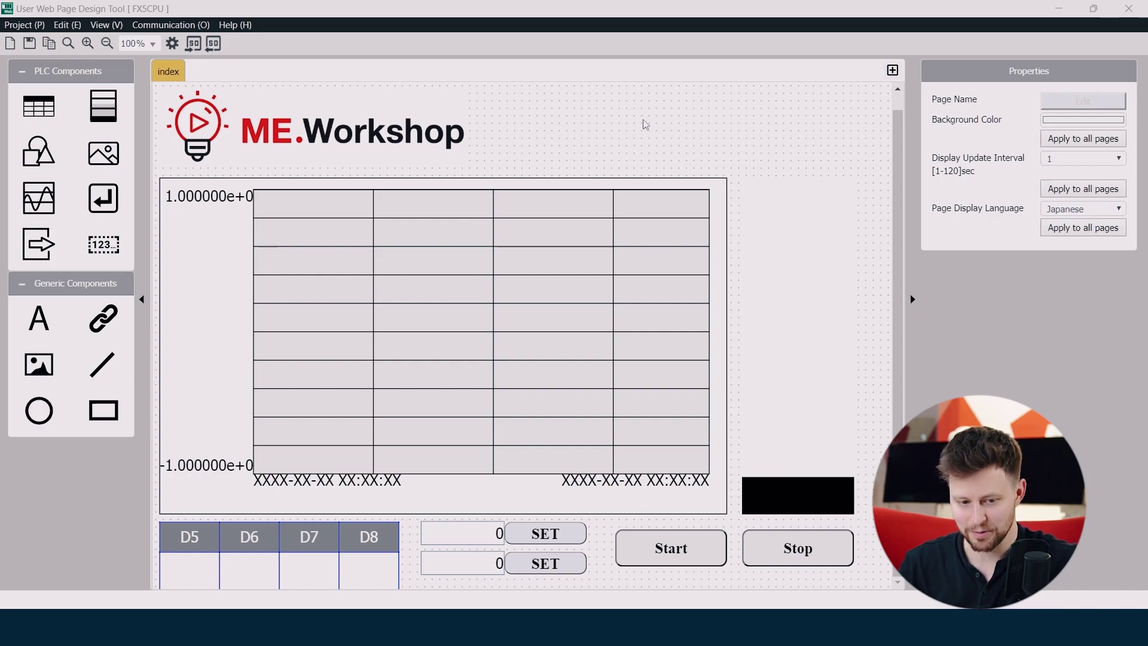
Write the page files to the PLC's SD memory card after reviewing the file list
{"action": "left_click", "coordinate": [189, 27]}
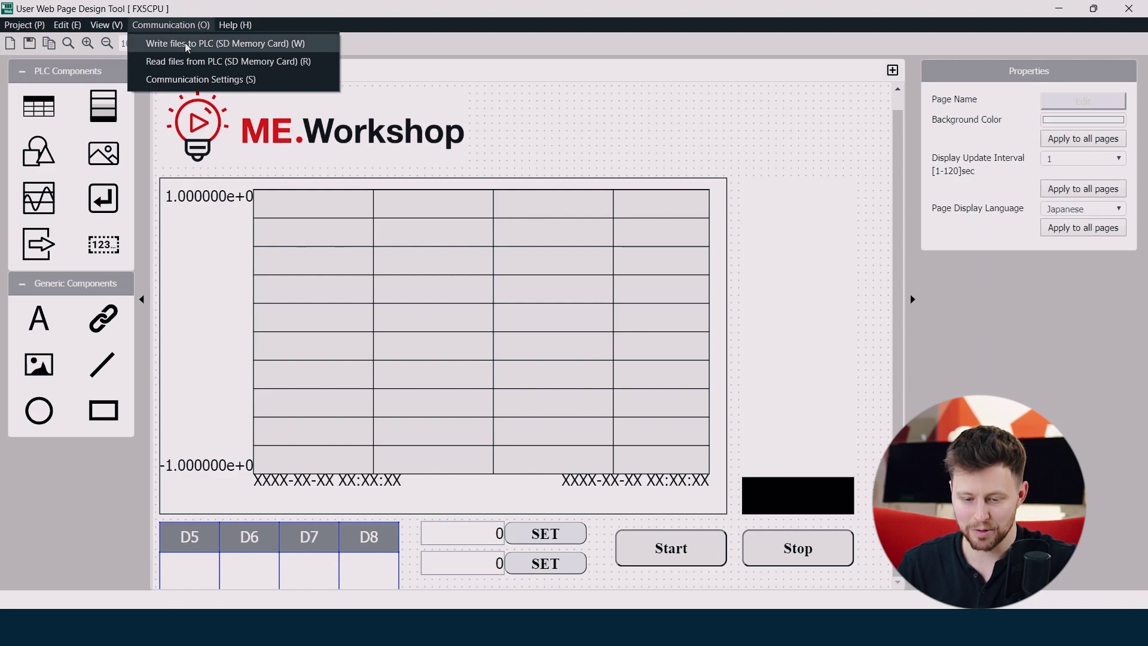
{"action": "left_click", "coordinate": [187, 44]}
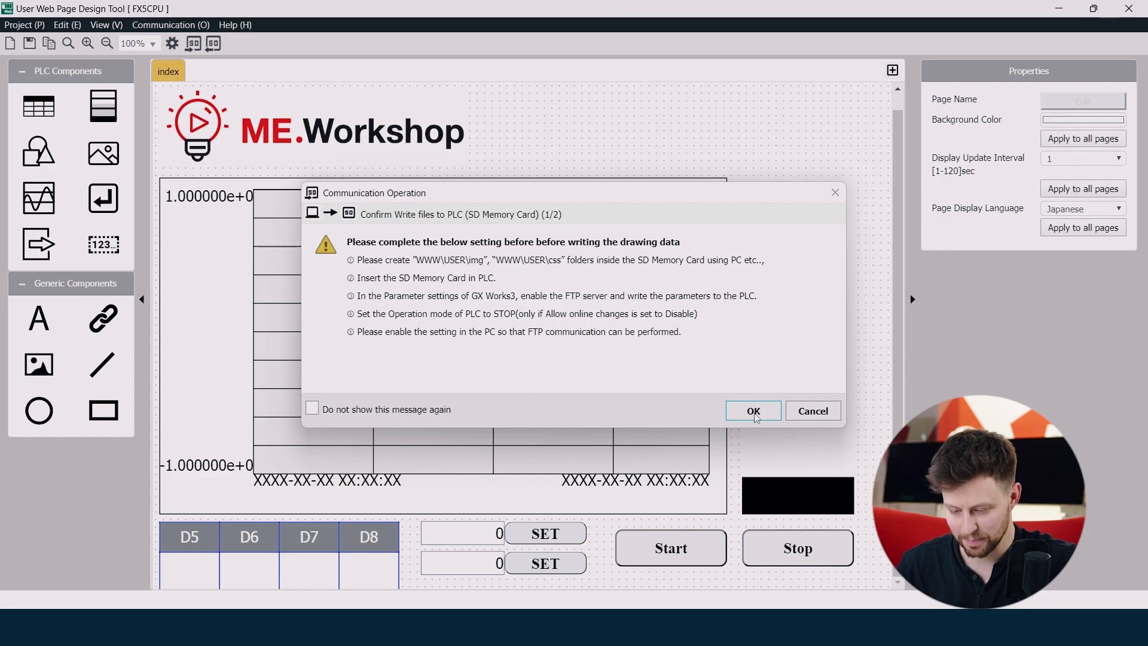
{"action": "left_click", "coordinate": [753, 411]}
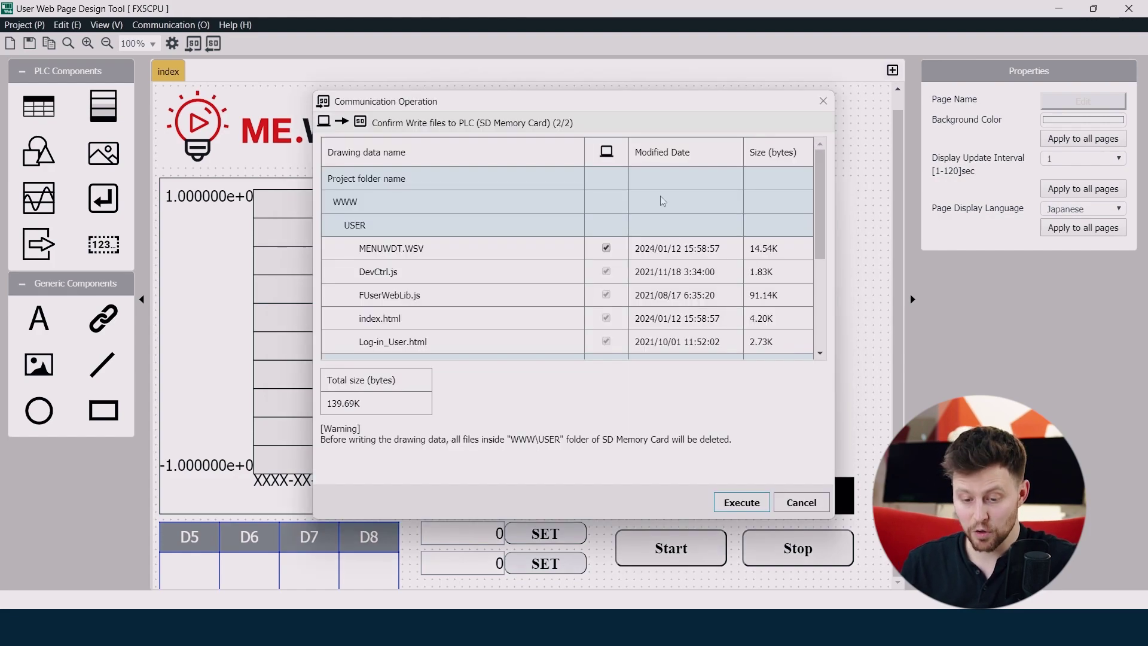
{"action": "scroll", "coordinate": [662, 204], "scroll_direction": "down", "scroll_amount": 5}
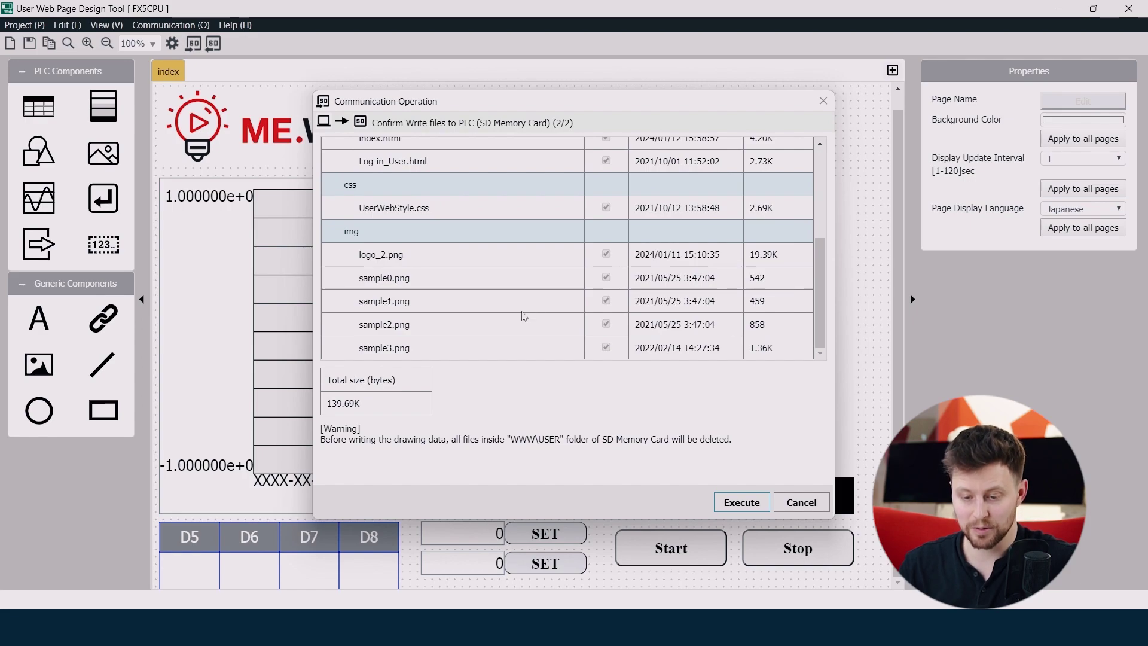
{"action": "scroll", "coordinate": [517, 317], "scroll_direction": "up", "scroll_amount": 5}
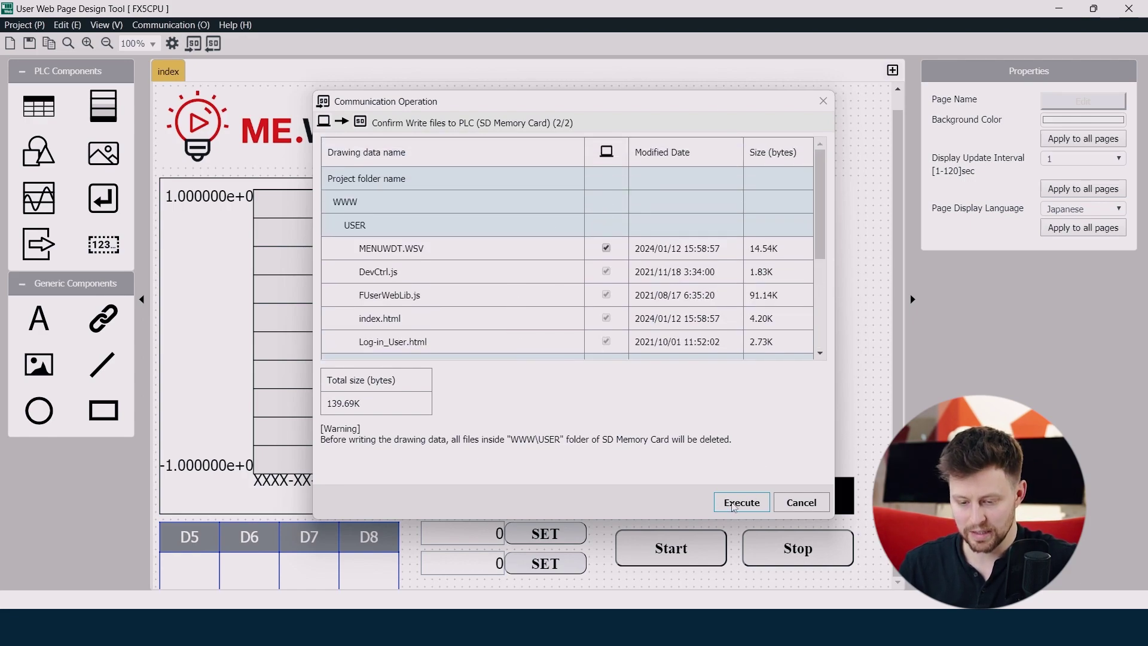
{"action": "left_click", "coordinate": [734, 504]}
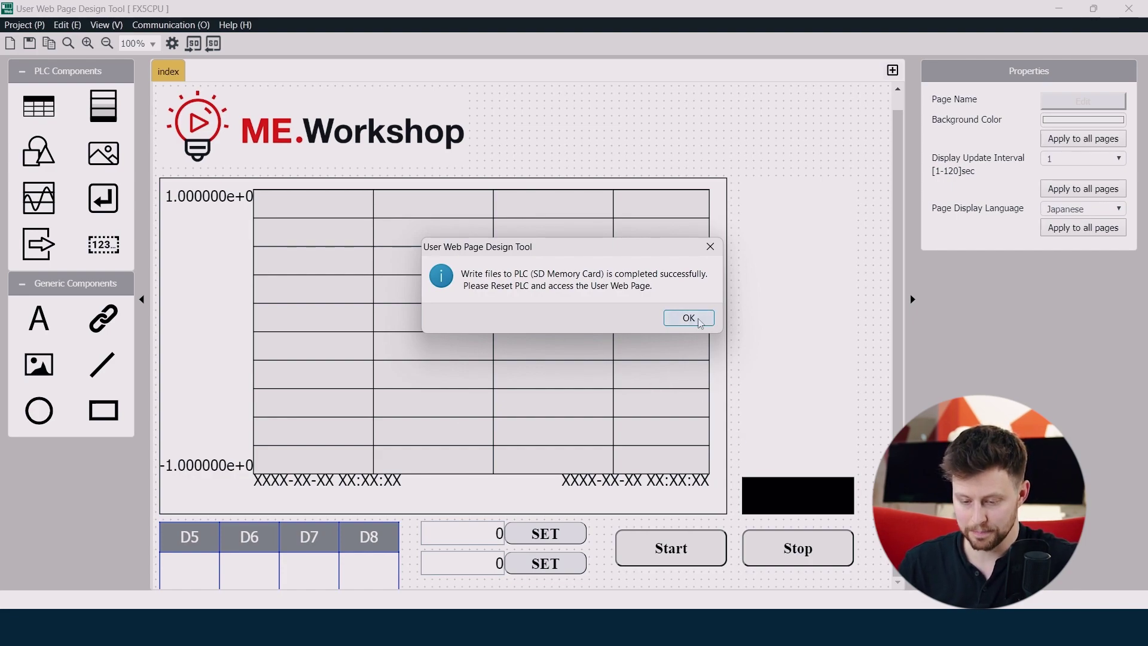
{"action": "left_click", "coordinate": [698, 319]}
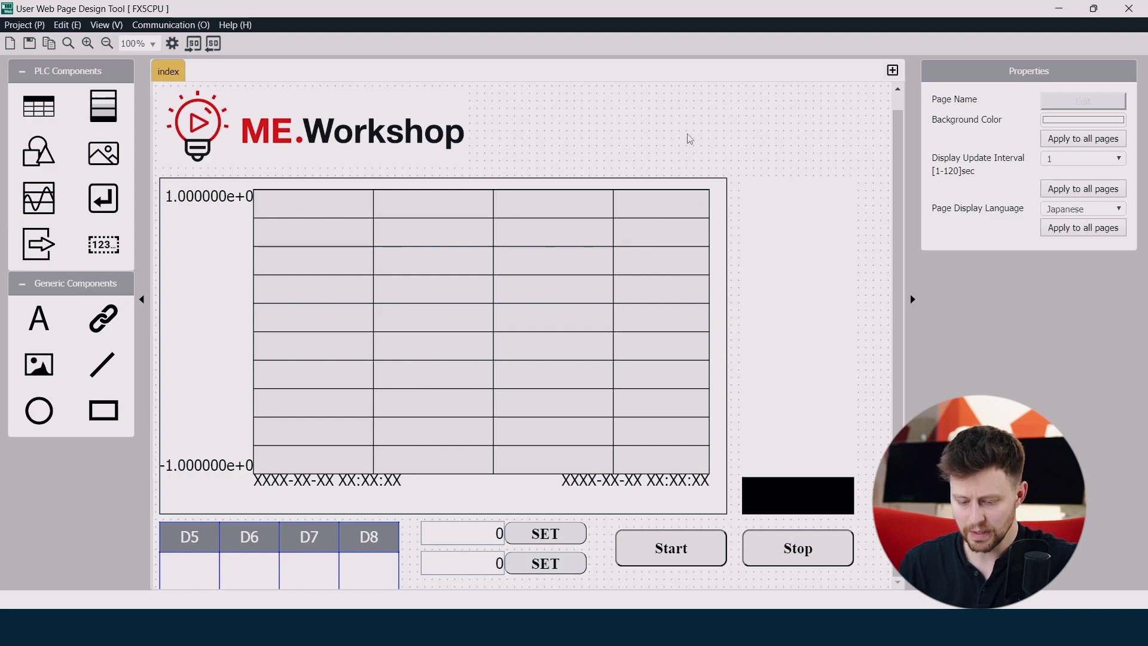